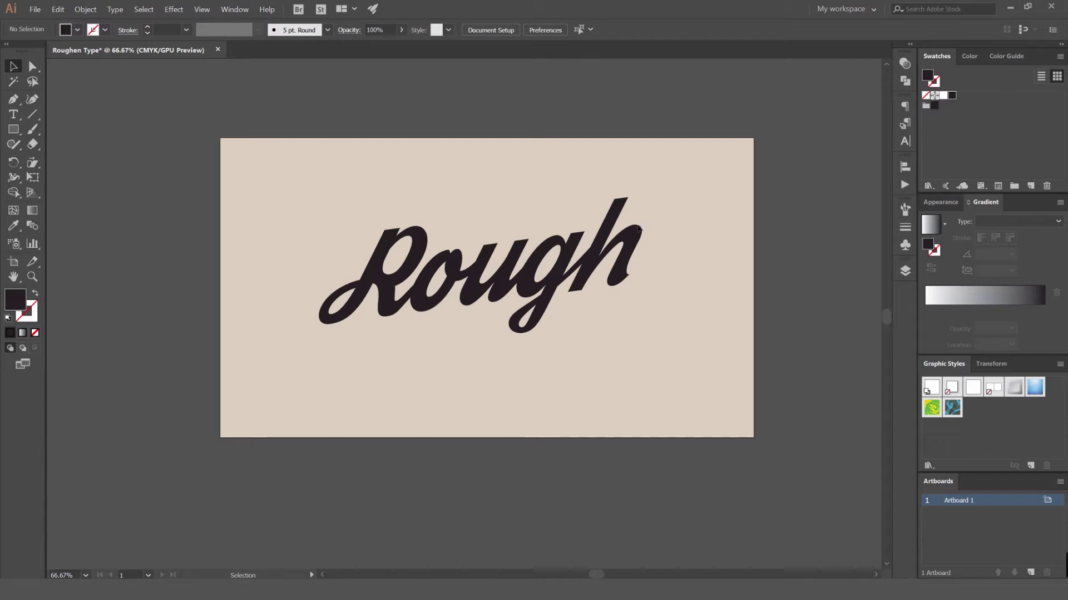
Step: Select the Rough lettering on the artboard and check which font it uses
{"action": "left_click", "coordinate": [494, 290]}
{"action": "left_click", "coordinate": [405, 31]}
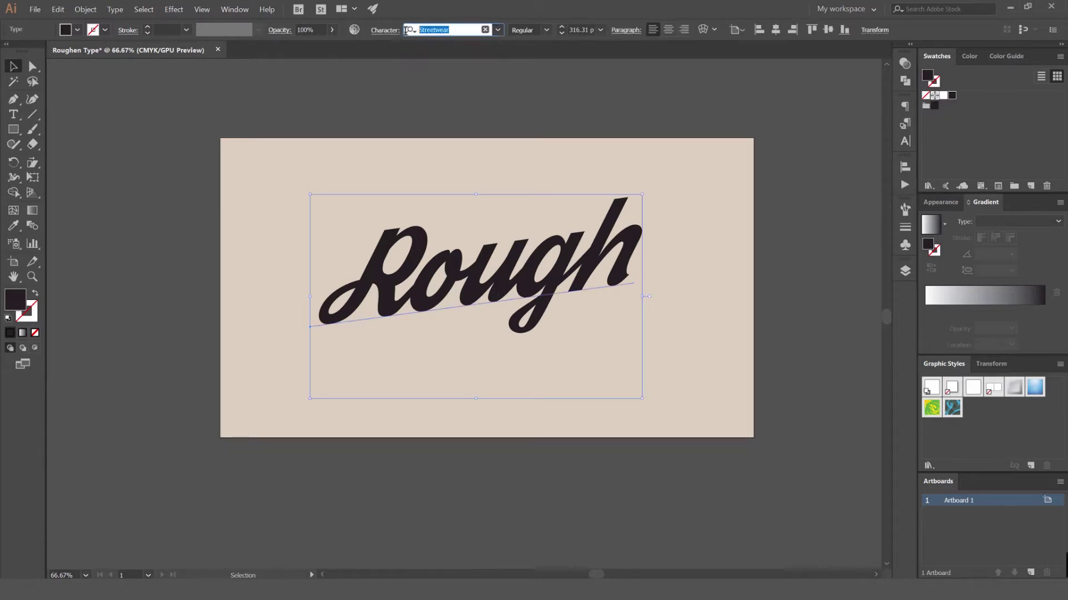
{"action": "scroll", "coordinate": [499, 249], "scroll_direction": "up", "scroll_amount": 1}
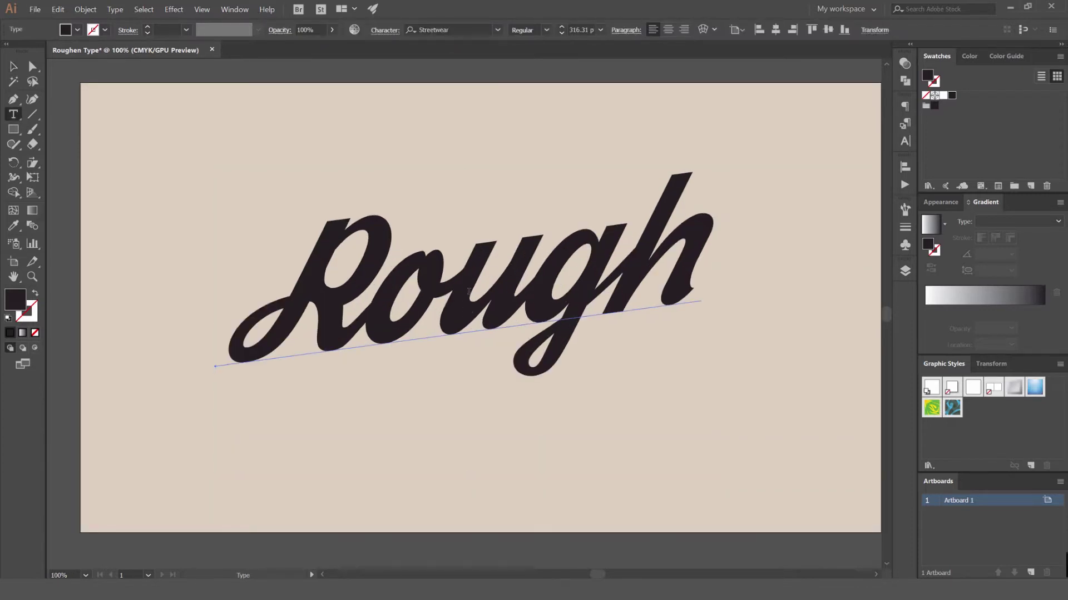
Step: Try replacing the letters "ug" in the live text with "jkdfkfh", and undo the edit
{"action": "key", "text": "t"}
{"action": "left_click_drag", "start_coordinate": [441, 299], "coordinate": [583, 289]}
{"action": "type", "text": "jkdfkfh"}
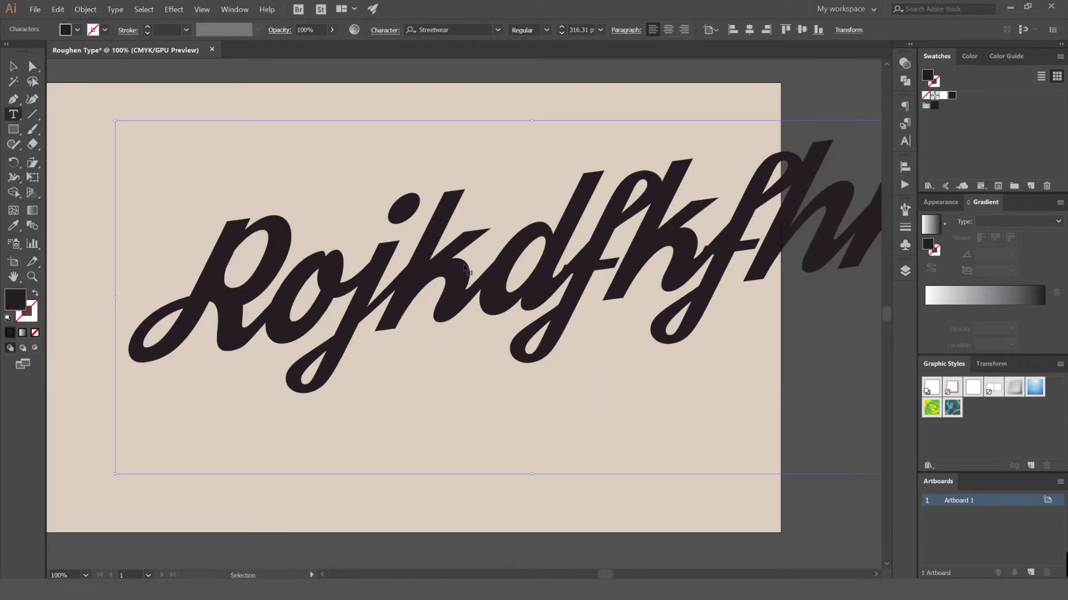
{"action": "key", "text": "ctrl+z"}
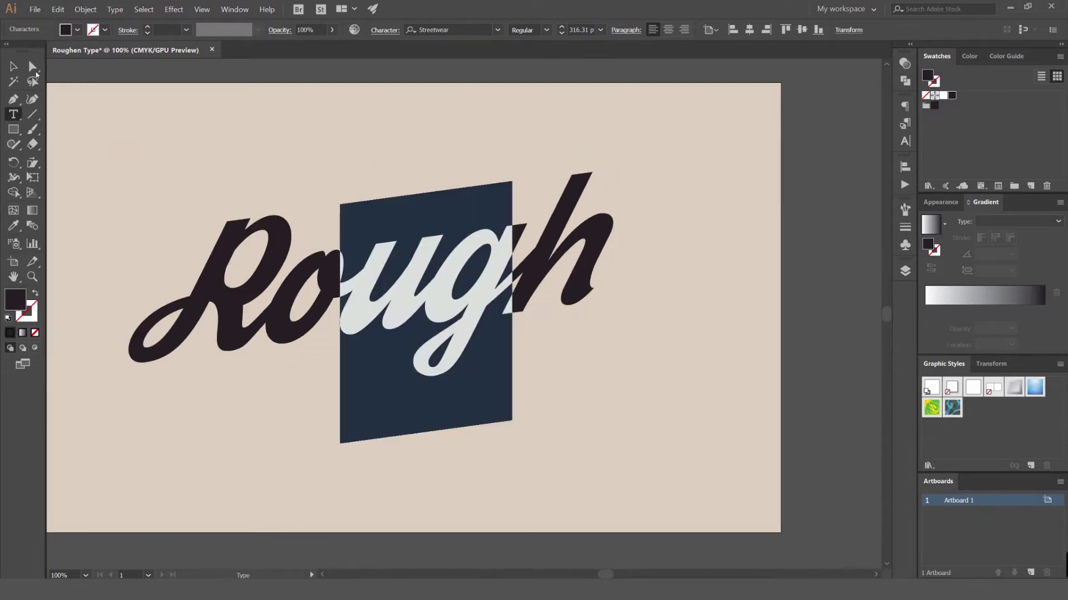
Step: Select the whole Rough text object and convert it to outlines
{"action": "left_click", "coordinate": [14, 67]}
{"action": "left_click_drag", "start_coordinate": [444, 158], "coordinate": [531, 118]}
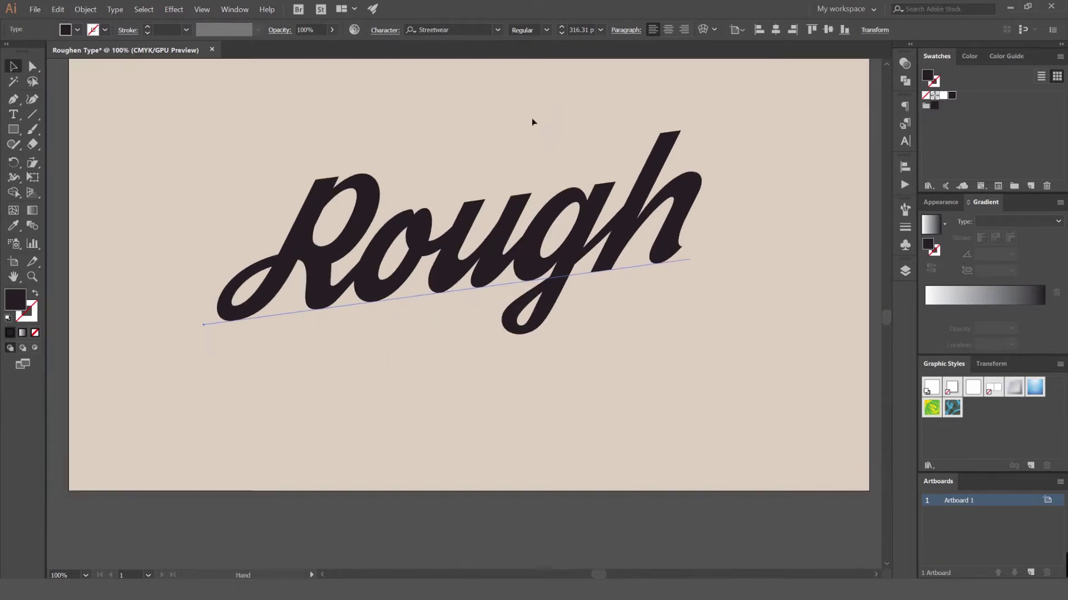
{"action": "left_click_drag", "start_coordinate": [512, 214], "coordinate": [507, 229]}
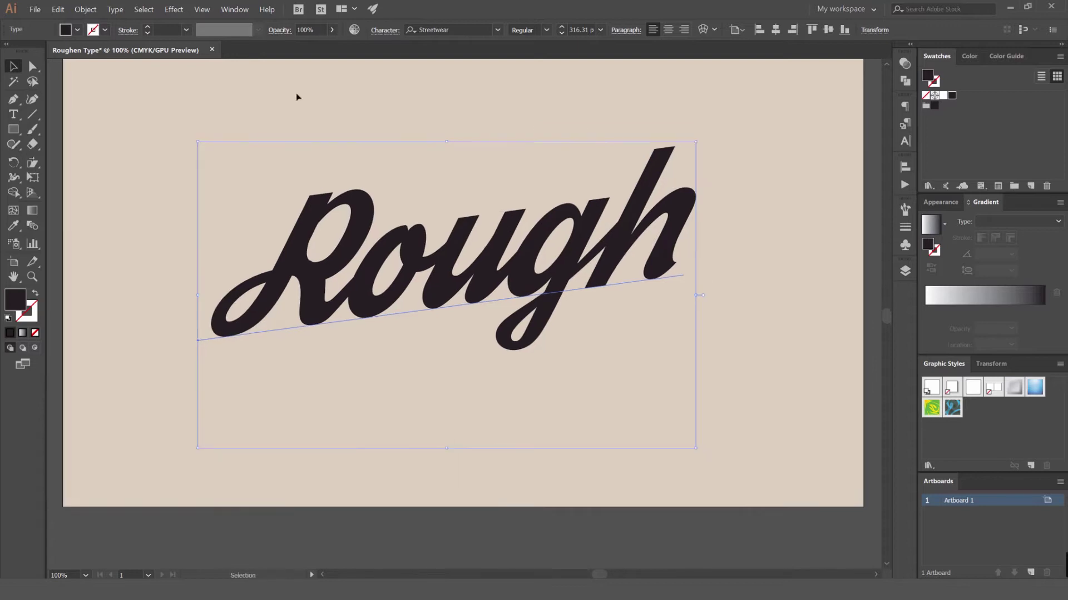
{"action": "left_click", "coordinate": [114, 10]}
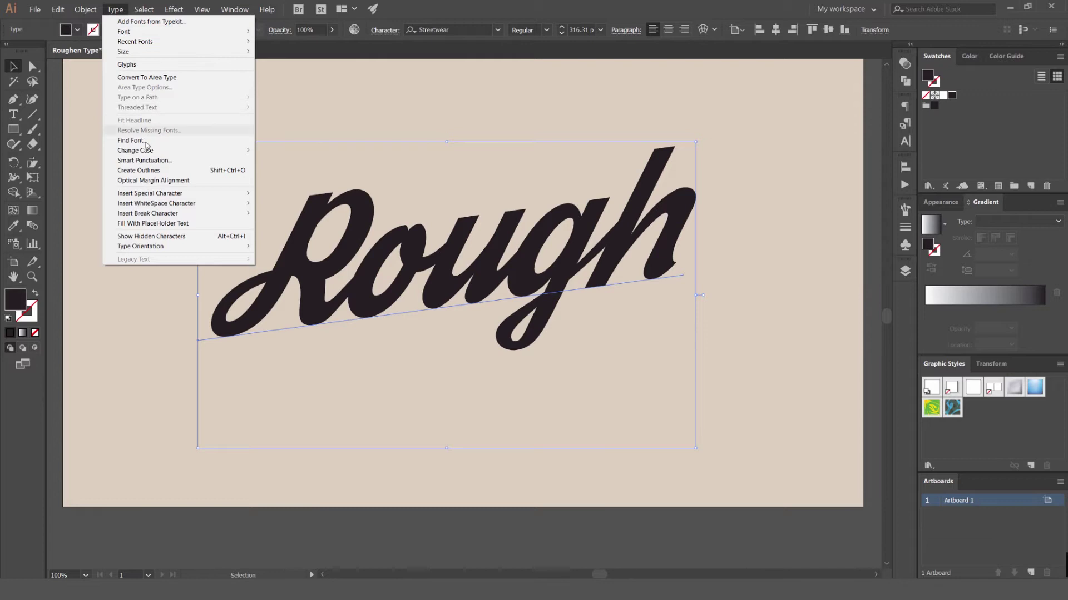
{"action": "left_click", "coordinate": [139, 170]}
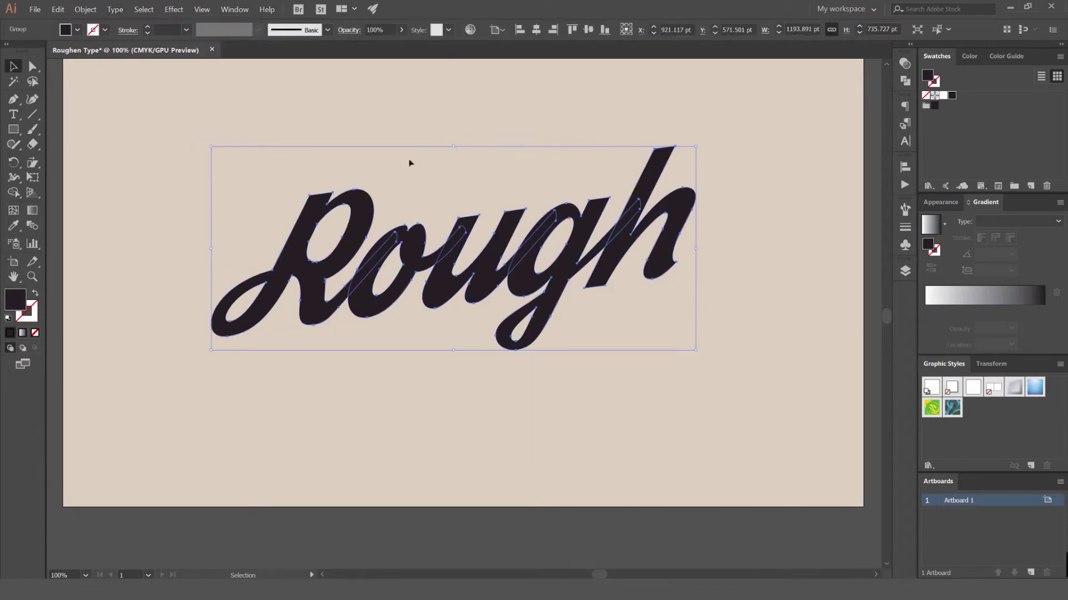
Step: Merge the overlapping outlined letters into a single shape with Pathfinder's Unite
{"action": "scroll", "coordinate": [333, 278], "scroll_direction": "up", "scroll_amount": 2}
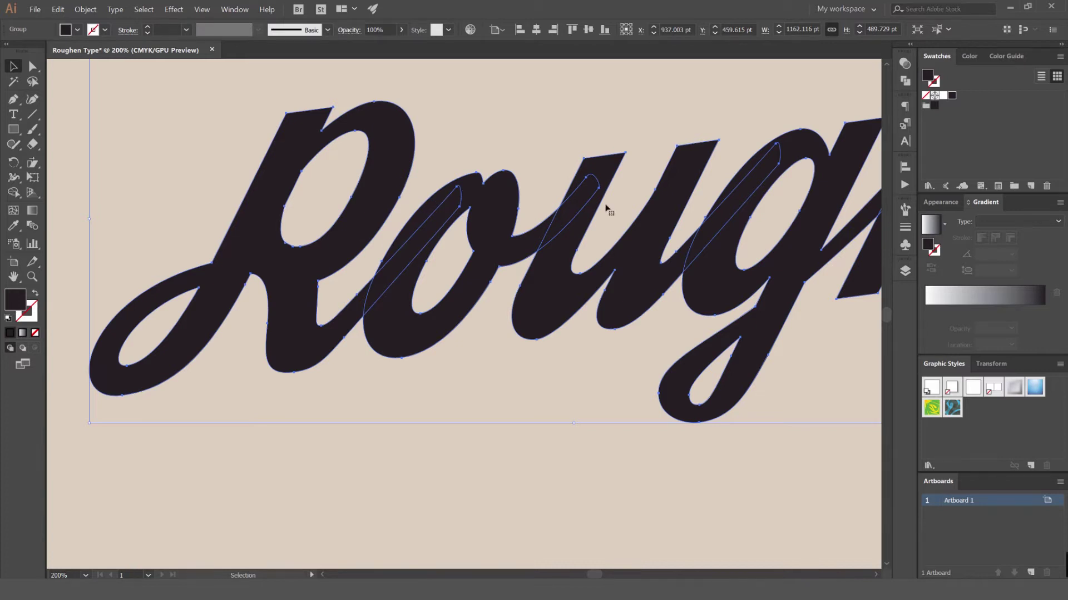
{"action": "left_click_drag", "start_coordinate": [602, 209], "coordinate": [423, 196]}
{"action": "scroll", "coordinate": [363, 173], "scroll_direction": "up", "scroll_amount": 3}
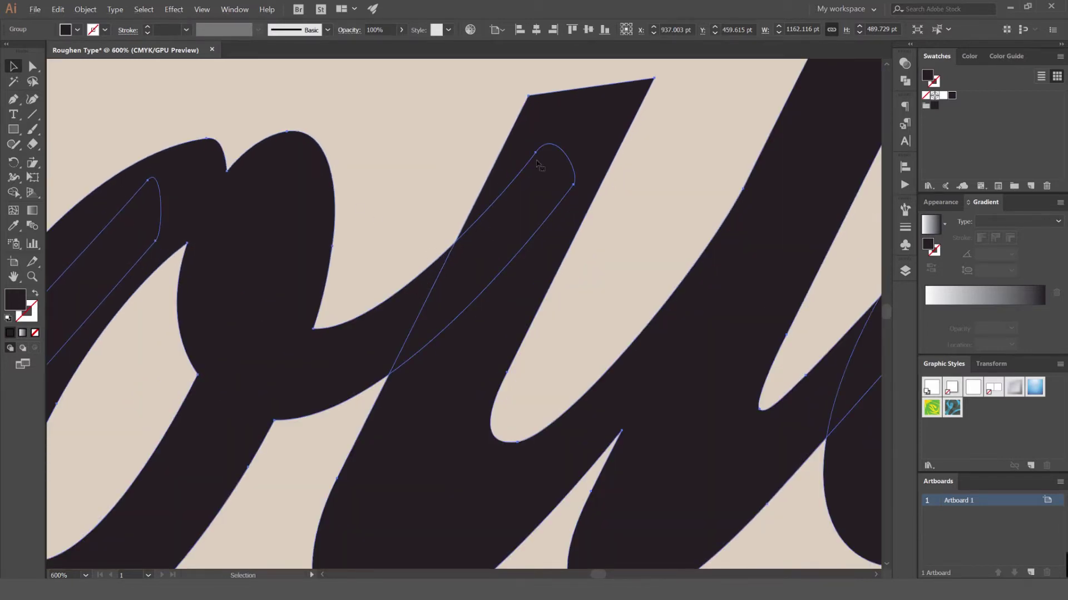
{"action": "scroll", "coordinate": [538, 183], "scroll_direction": "down", "scroll_amount": 4}
{"action": "left_click_drag", "start_coordinate": [587, 172], "coordinate": [552, 185]}
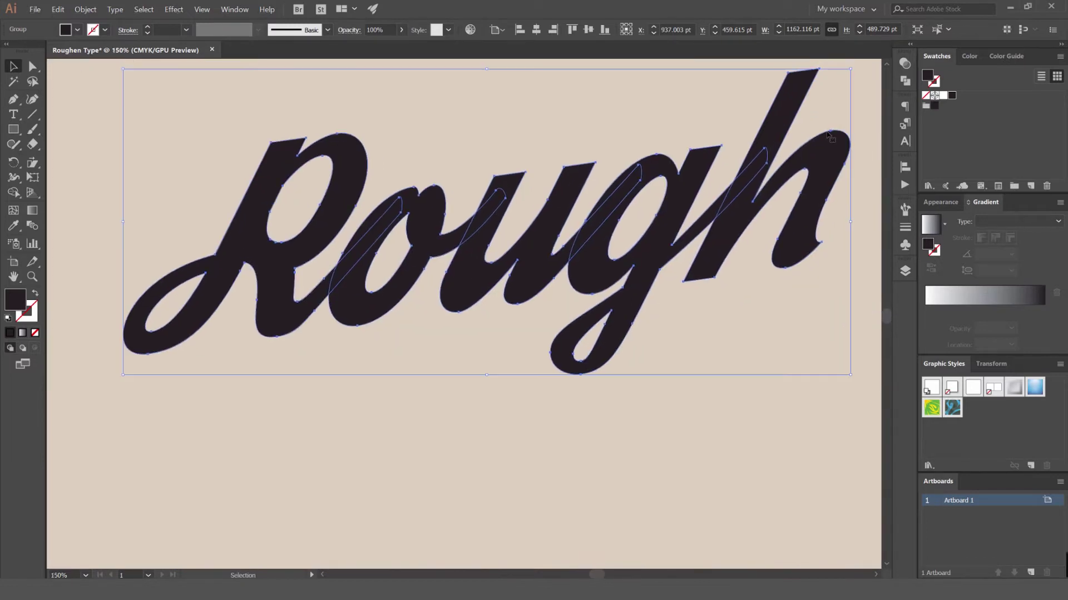
{"action": "left_click", "coordinate": [905, 80]}
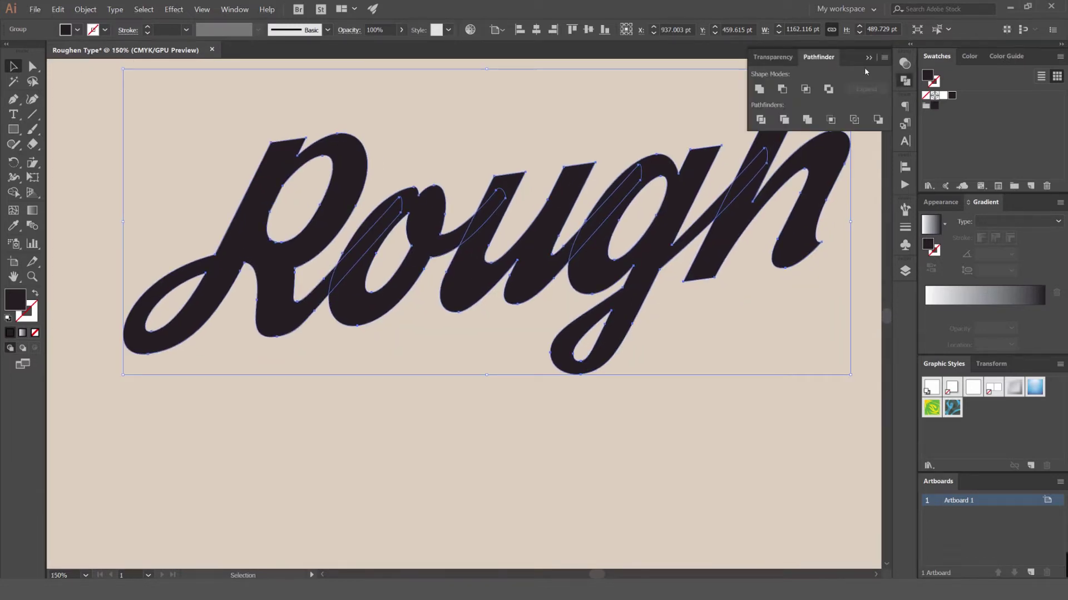
{"action": "left_click", "coordinate": [759, 89]}
{"action": "left_click", "coordinate": [236, 12]}
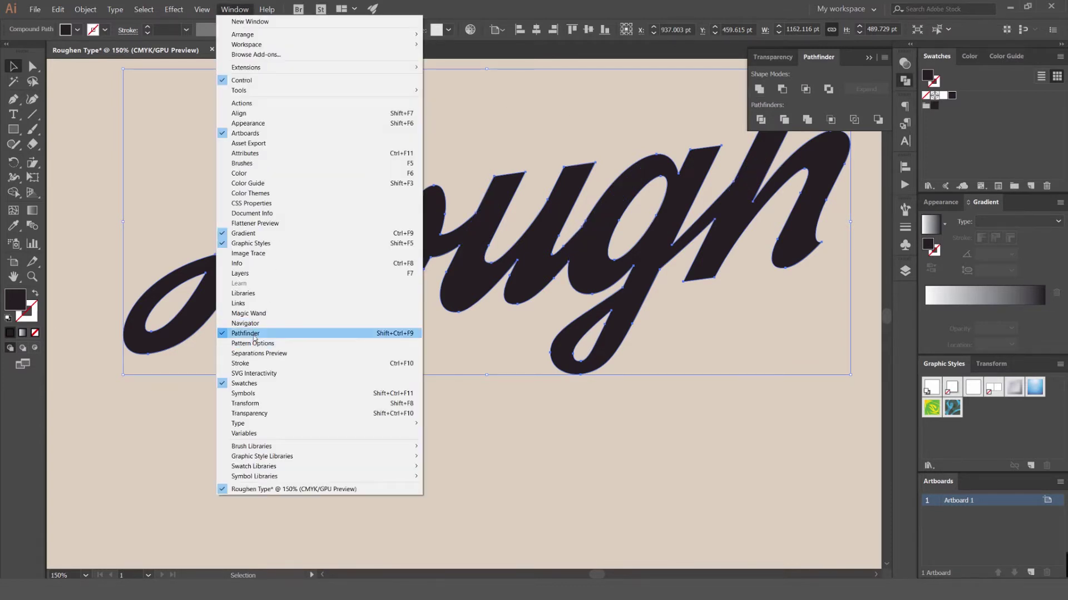
{"action": "left_click", "coordinate": [238, 10]}
Step: Examine the merged lettering's contours in Outline mode and return to the preview display
{"action": "scroll", "coordinate": [434, 224], "scroll_direction": "down", "scroll_amount": 3}
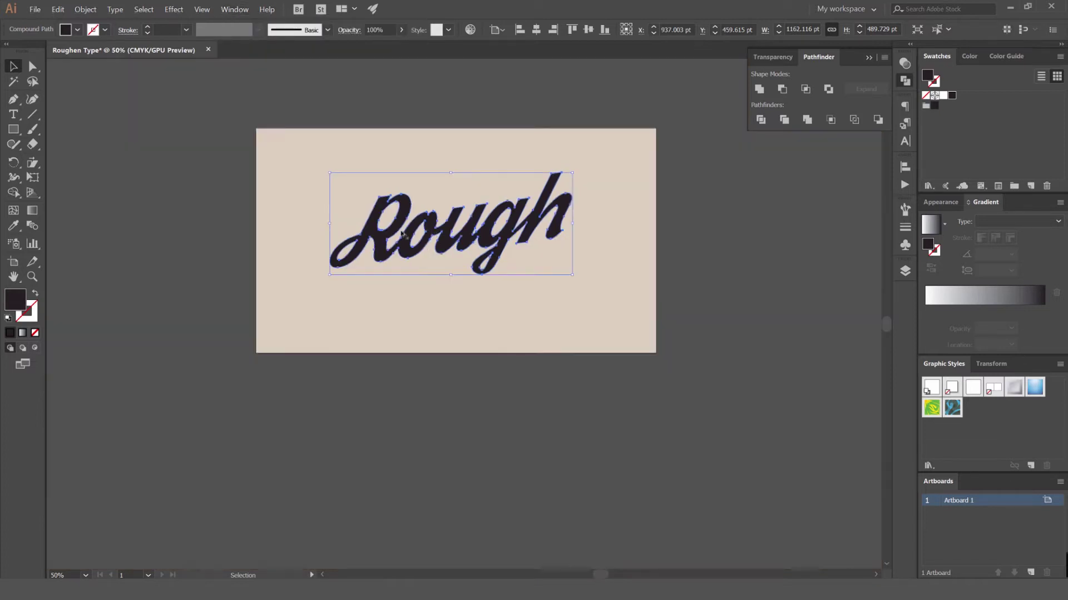
{"action": "scroll", "coordinate": [391, 234], "scroll_direction": "up", "scroll_amount": 5}
{"action": "scroll", "coordinate": [451, 256], "scroll_direction": "up", "scroll_amount": 2}
{"action": "scroll", "coordinate": [442, 257], "scroll_direction": "down", "scroll_amount": 5}
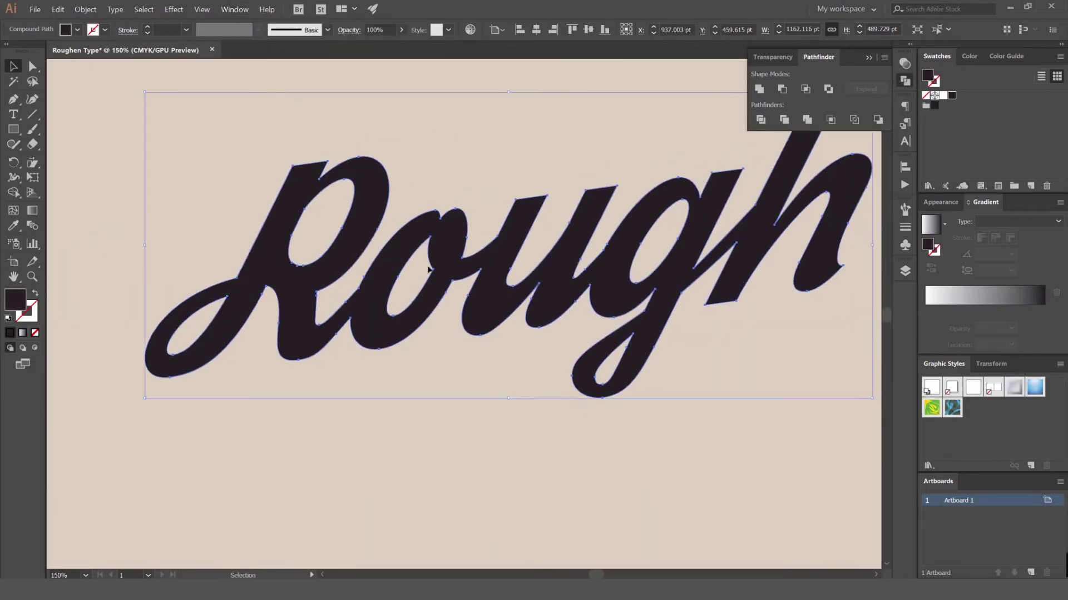
{"action": "key", "text": "ctrl+y"}
{"action": "left_click", "coordinate": [778, 302]}
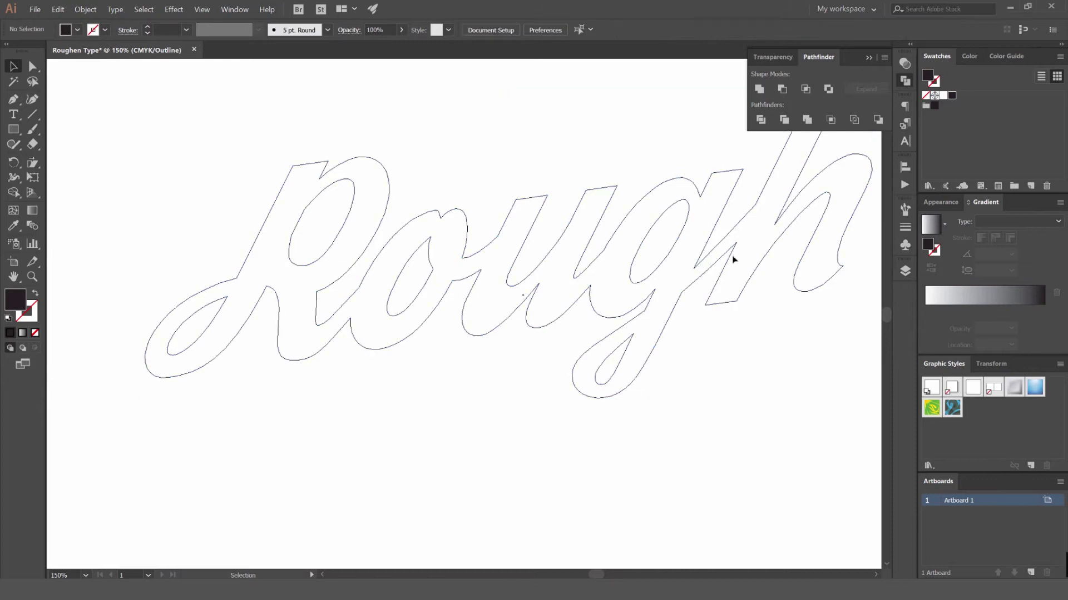
{"action": "key", "text": "ctrl+y"}
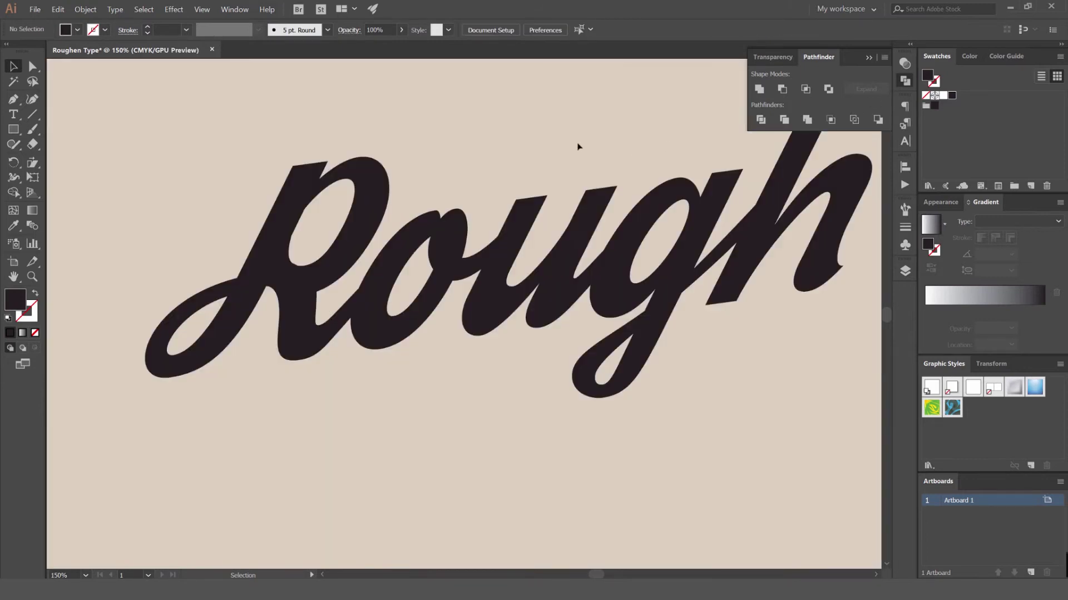
Step: Reselect the merged Rough lettering and put away the Pathfinder options
{"action": "left_click_drag", "start_coordinate": [559, 217], "coordinate": [513, 224]}
{"action": "left_click", "coordinate": [535, 225]}
{"action": "scroll", "coordinate": [718, 153], "scroll_direction": "down", "scroll_amount": 2}
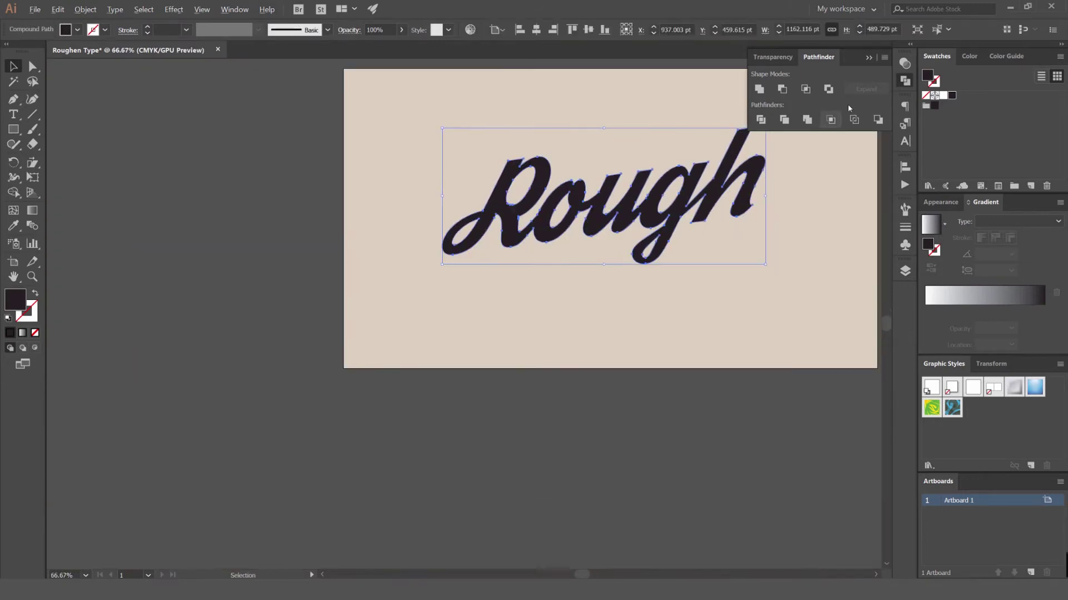
{"action": "left_click", "coordinate": [901, 87]}
{"action": "key", "text": "ctrl+plus"}
{"action": "key", "text": "ctrl+plus"}
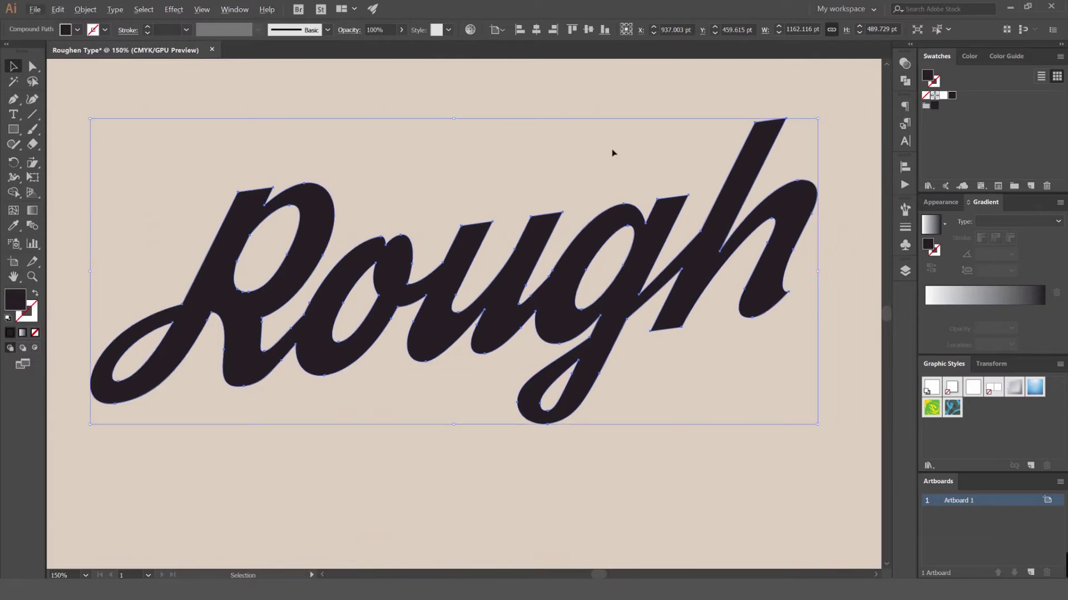
Step: Start the Roughen effect on the selected lettering with live preview enabled
{"action": "scroll", "coordinate": [340, 206], "scroll_direction": "up", "scroll_amount": 1}
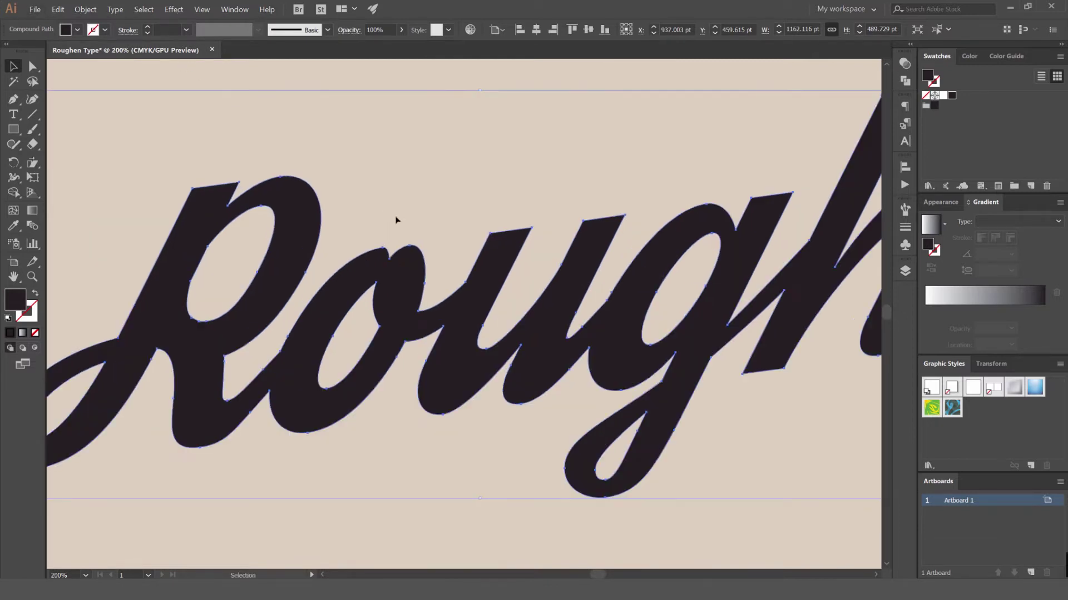
{"action": "left_click_drag", "start_coordinate": [422, 234], "coordinate": [457, 195]}
{"action": "scroll", "coordinate": [474, 190], "scroll_direction": "up", "scroll_amount": 2}
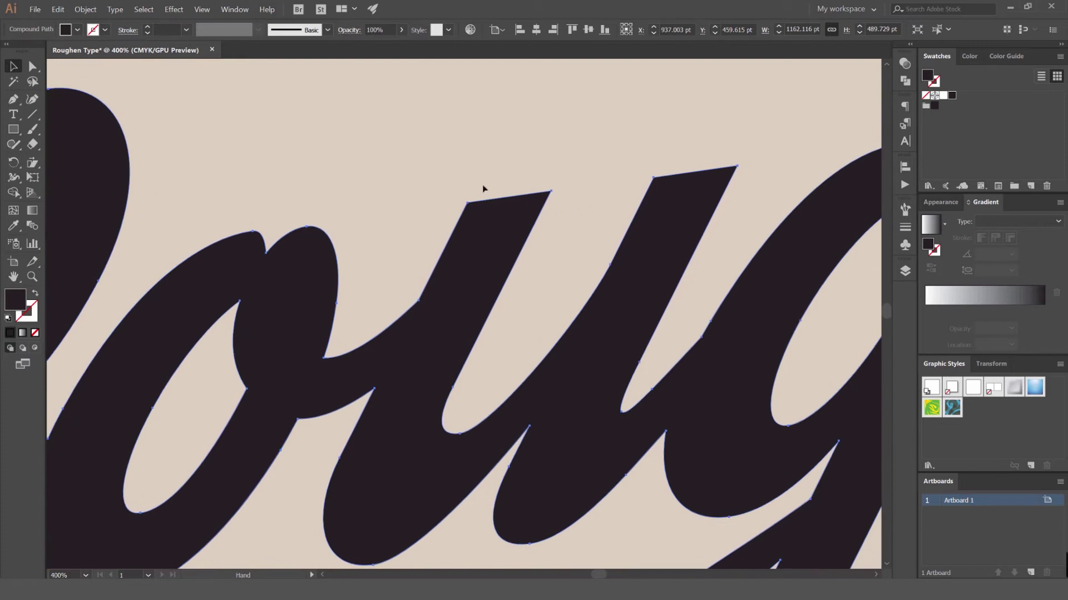
{"action": "left_click", "coordinate": [175, 11]}
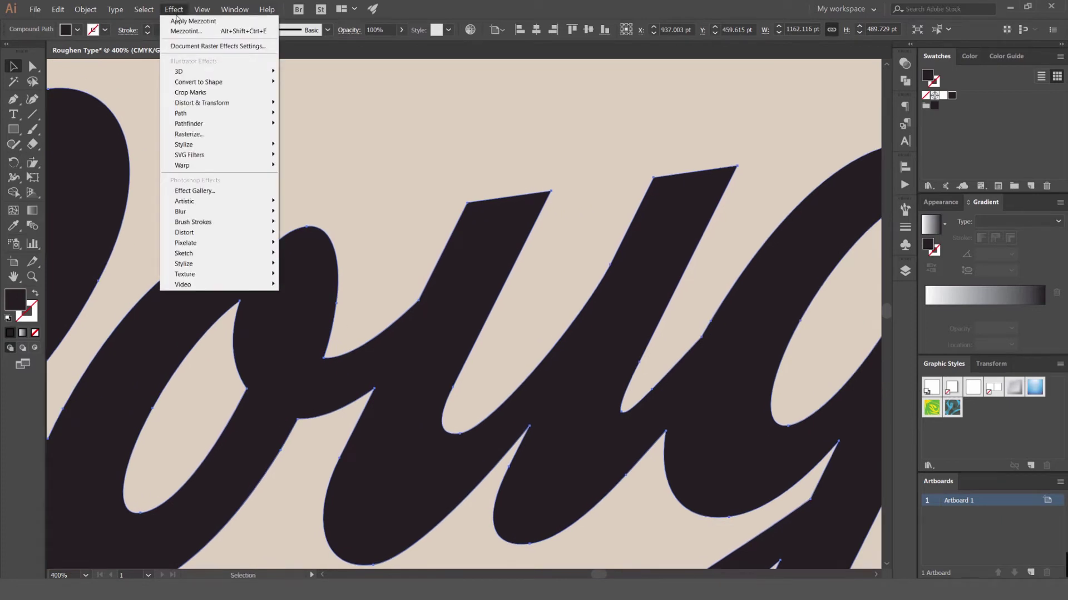
{"action": "mouse_move", "coordinate": [198, 104]}
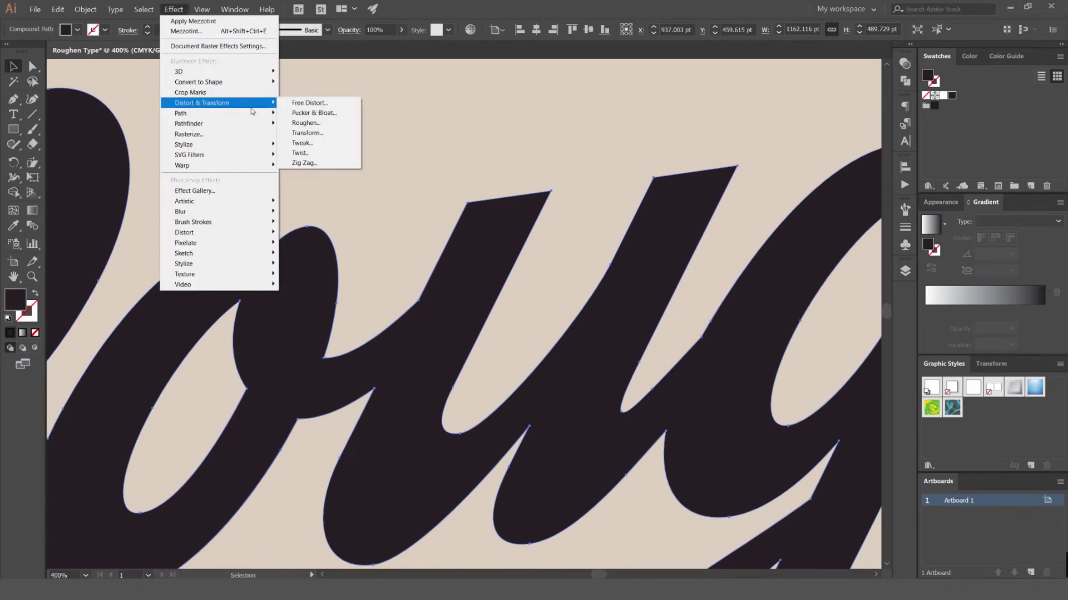
{"action": "left_click", "coordinate": [306, 123]}
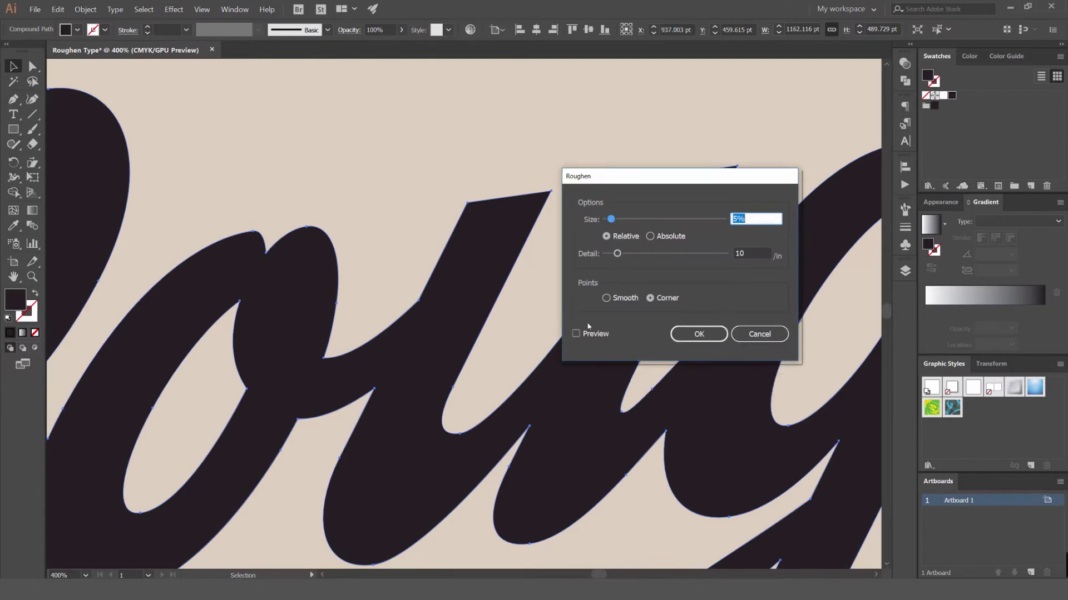
{"action": "left_click", "coordinate": [584, 334]}
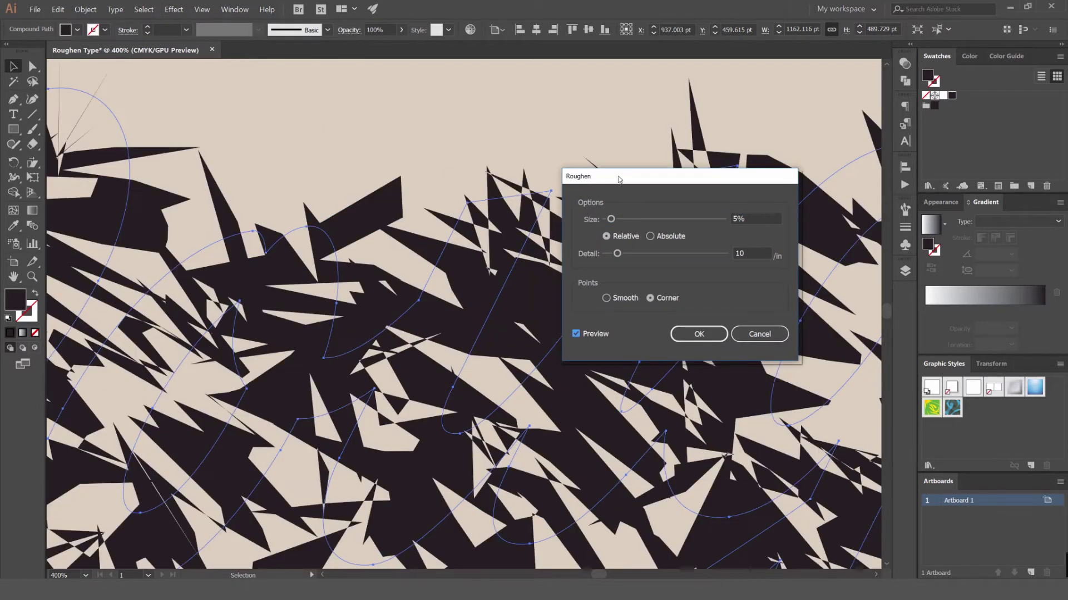
{"action": "left_click_drag", "start_coordinate": [613, 178], "coordinate": [641, 182]}
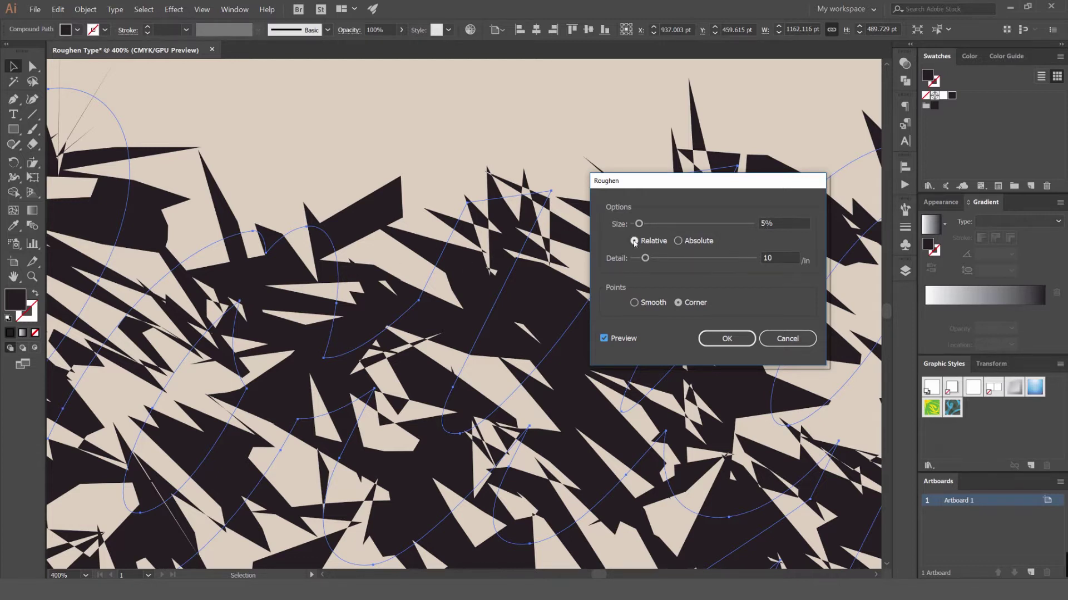
Step: Lower the Roughen size to 1% and the detail to 1 per inch
{"action": "scroll", "coordinate": [773, 224], "scroll_direction": "down", "scroll_amount": 5}
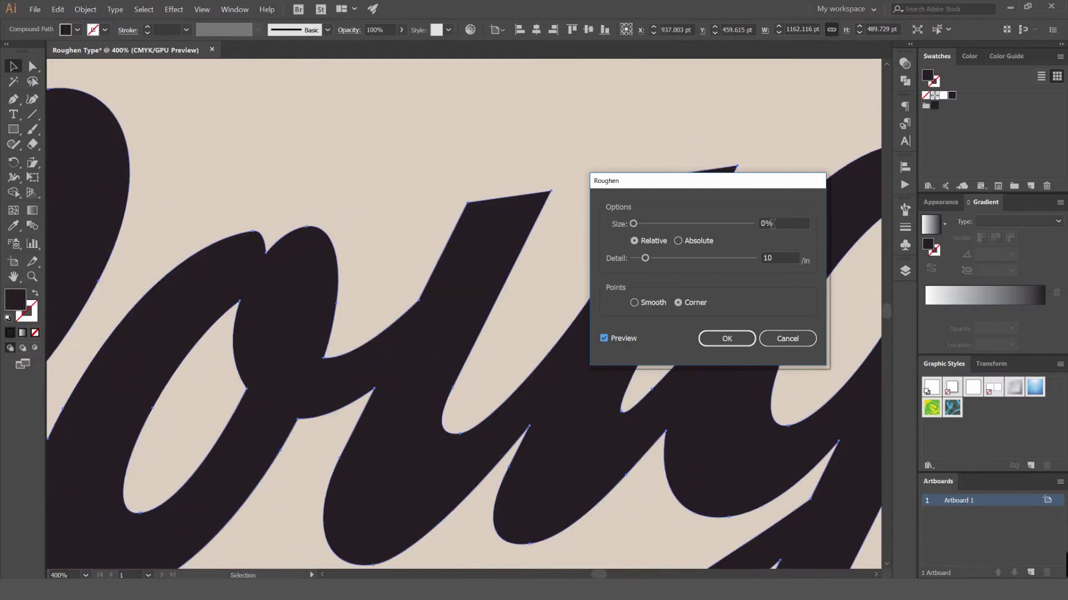
{"action": "scroll", "coordinate": [774, 258], "scroll_direction": "down", "scroll_amount": 9}
{"action": "scroll", "coordinate": [773, 223], "scroll_direction": "up", "scroll_amount": 1}
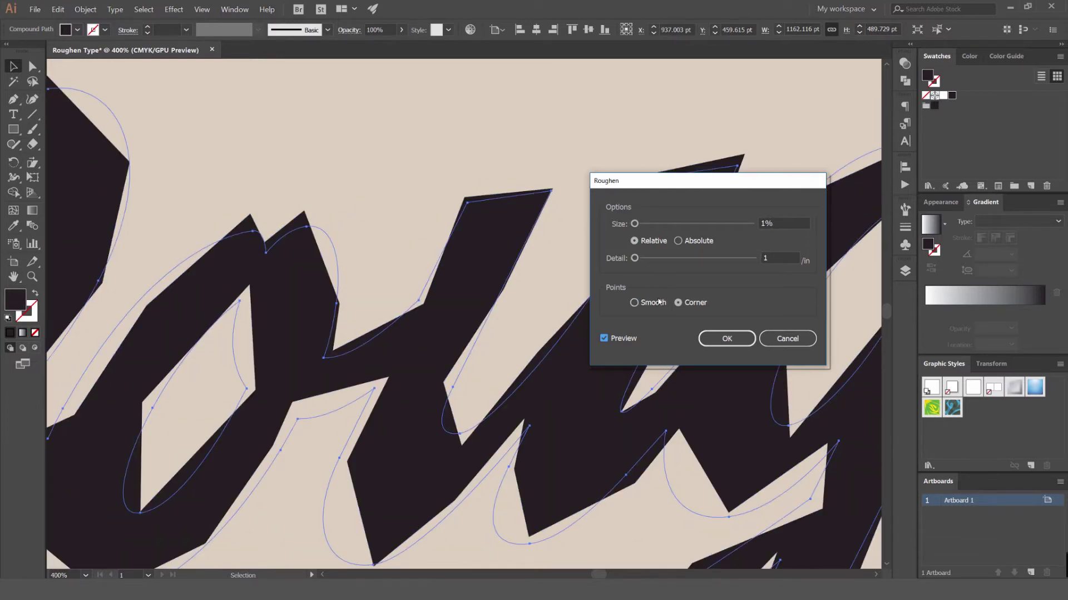
Step: Set the Roughen size to 0.2% and the detail to 0.2 per inch
{"action": "left_click_drag", "start_coordinate": [774, 224], "coordinate": [729, 229]}
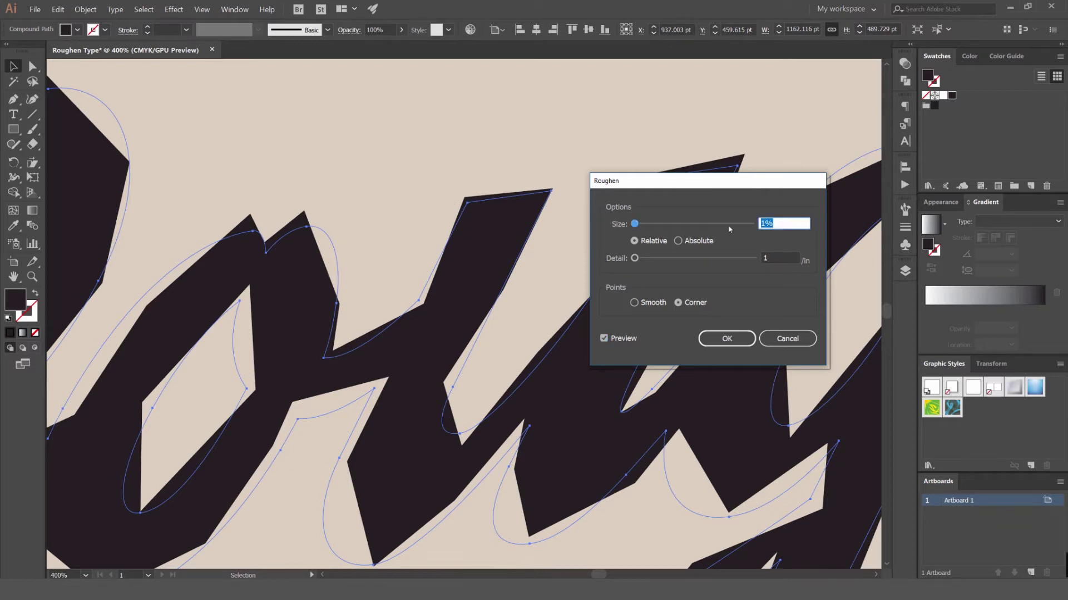
{"action": "type", "text": "0.2"}
{"action": "key", "text": "Tab"}
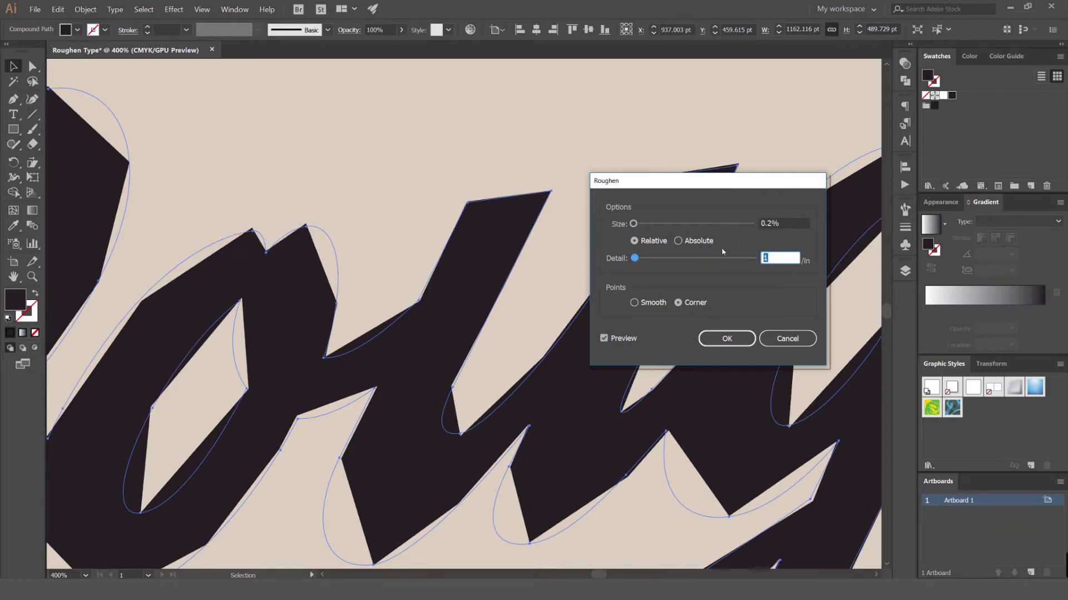
{"action": "type", "text": "0.2"}
{"action": "left_click", "coordinate": [780, 223]}
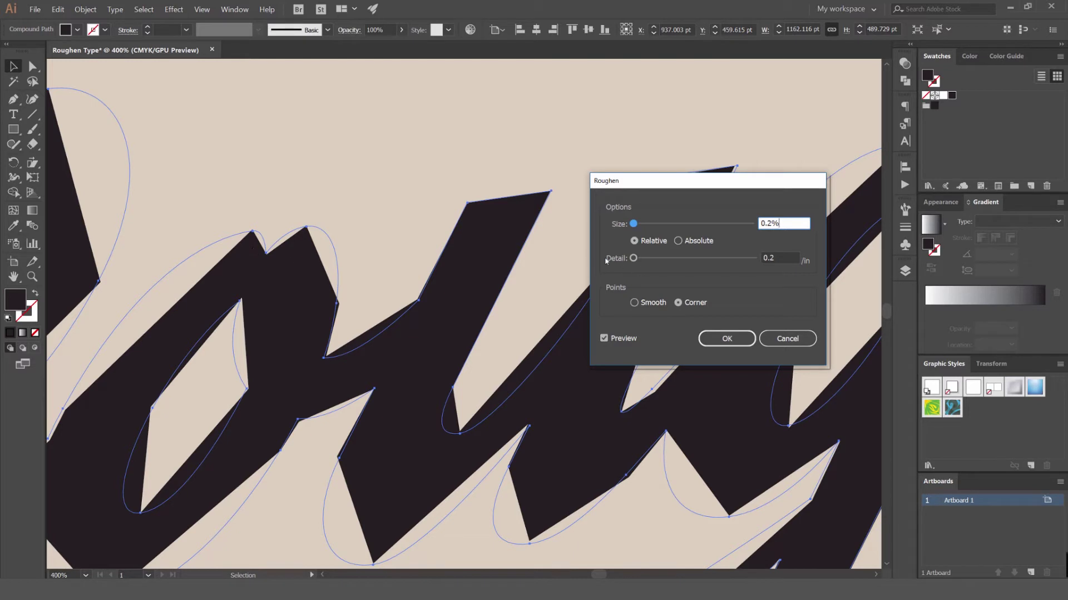
Step: Switch the Roughen points to Smooth, raise the size to 1%, and apply the effect to the lettering
{"action": "left_click", "coordinate": [653, 305]}
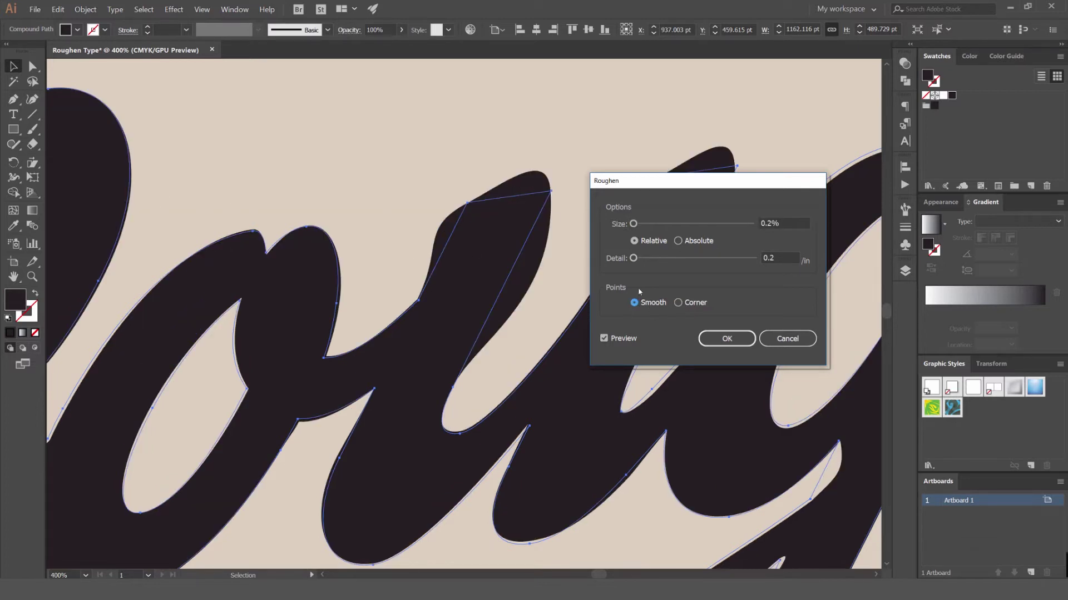
{"action": "scroll", "coordinate": [769, 221], "scroll_direction": "up", "scroll_amount": 1}
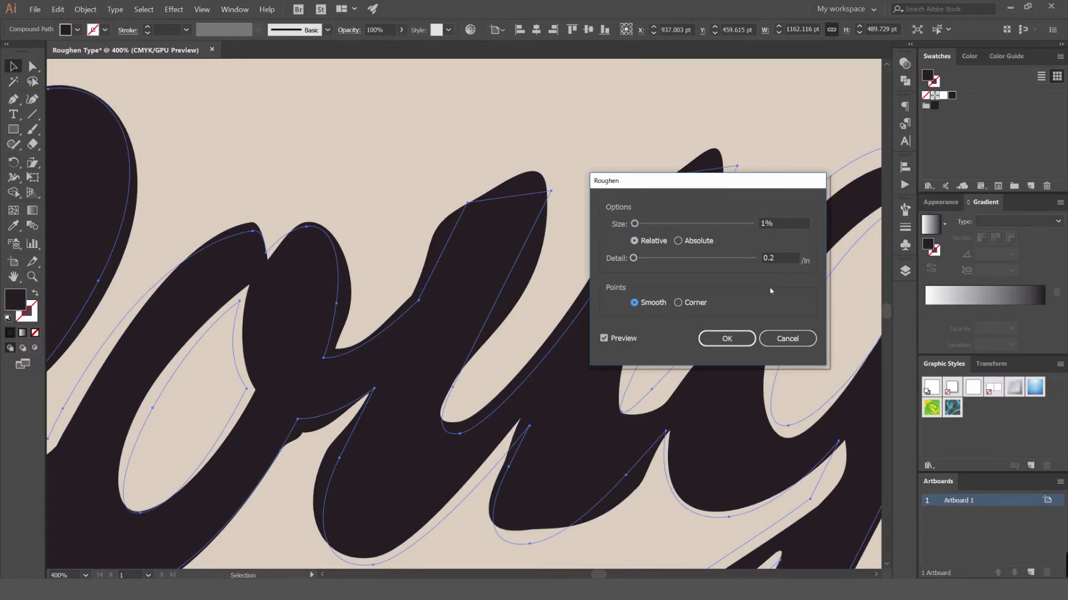
{"action": "left_click", "coordinate": [737, 334]}
{"action": "key", "text": "ctrl+1"}
{"action": "left_click", "coordinate": [657, 170]}
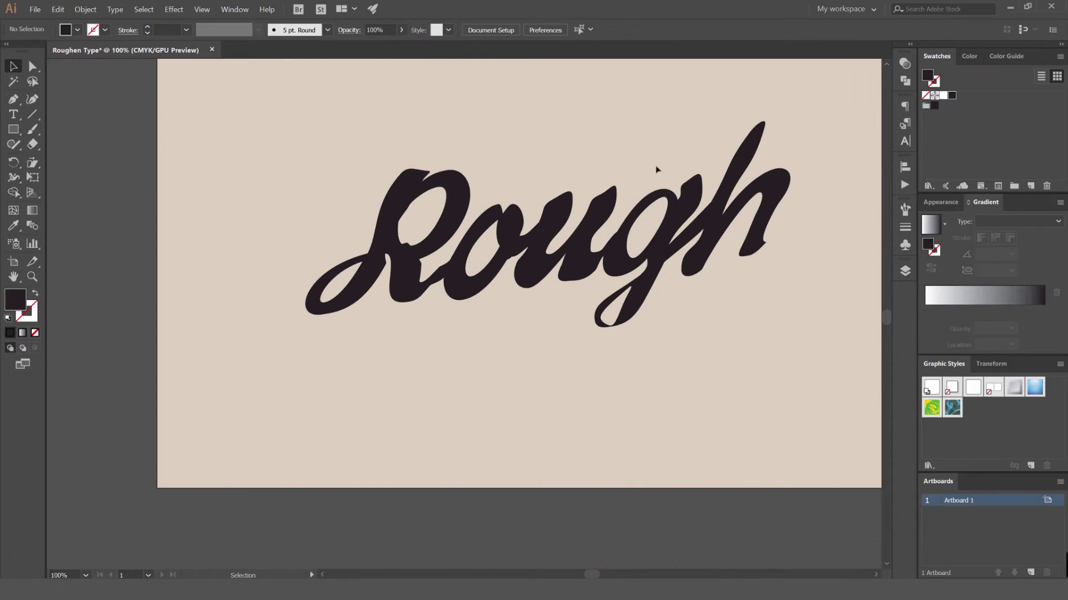
{"action": "scroll", "coordinate": [590, 217], "scroll_direction": "down", "scroll_amount": 3}
{"action": "scroll", "coordinate": [662, 198], "scroll_direction": "up", "scroll_amount": 5}
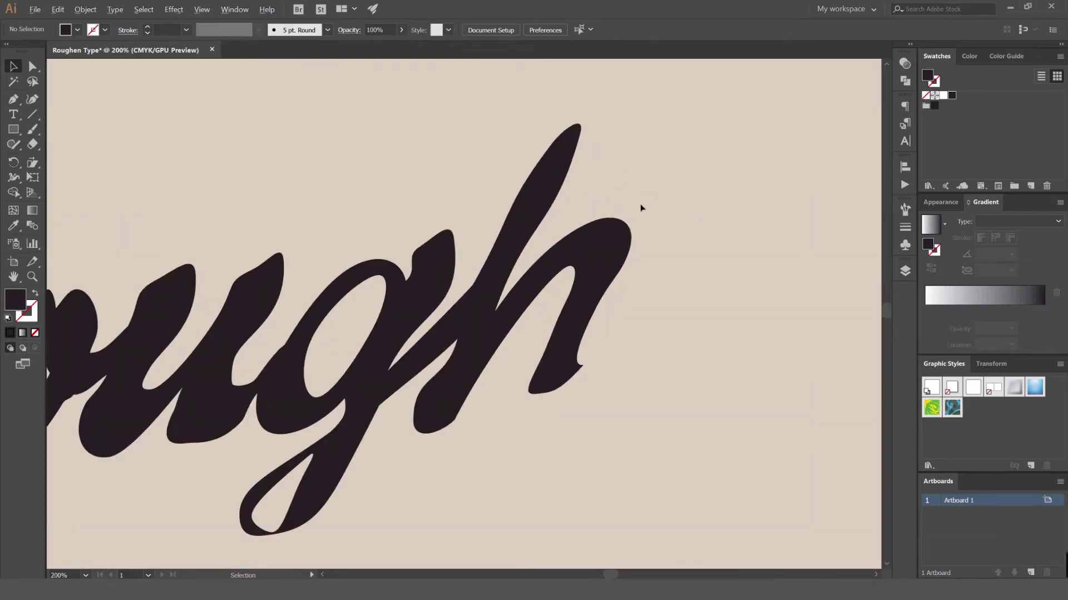
Step: Undo the Roughen effect on the "Rough" lettering and deselect it
{"action": "scroll", "coordinate": [393, 219], "scroll_direction": "up", "scroll_amount": 4}
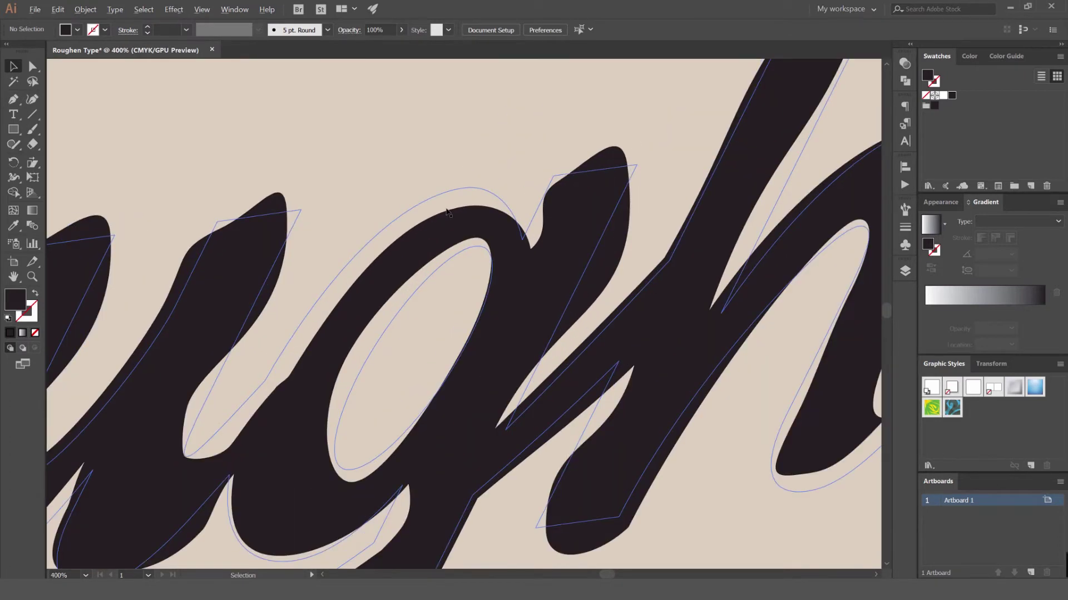
{"action": "scroll", "coordinate": [446, 211], "scroll_direction": "down", "scroll_amount": 5}
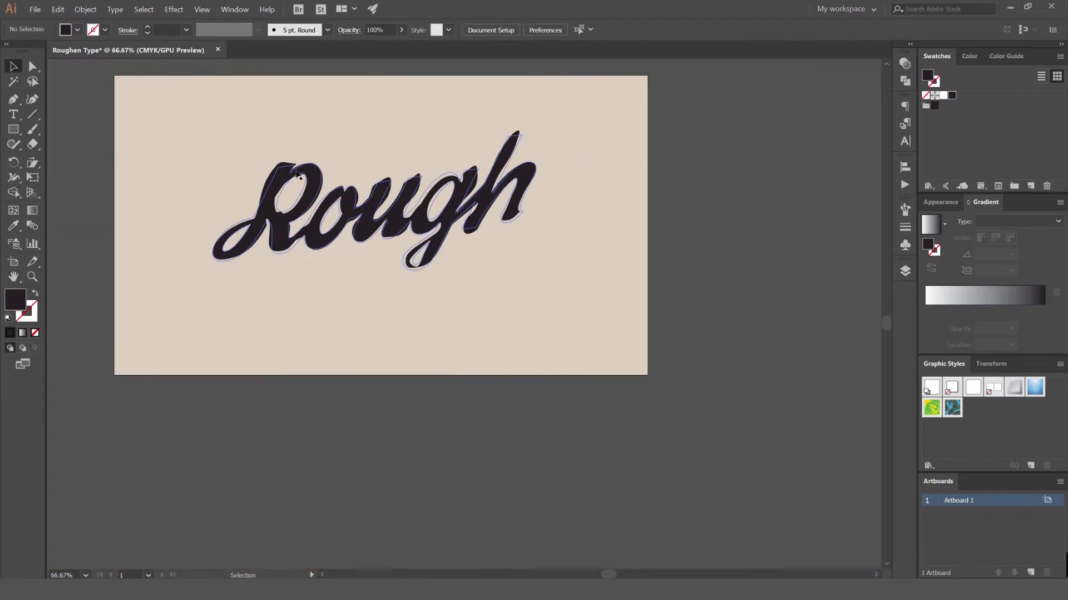
{"action": "left_click_drag", "start_coordinate": [338, 153], "coordinate": [431, 169]}
{"action": "scroll", "coordinate": [477, 182], "scroll_direction": "up", "scroll_amount": 1}
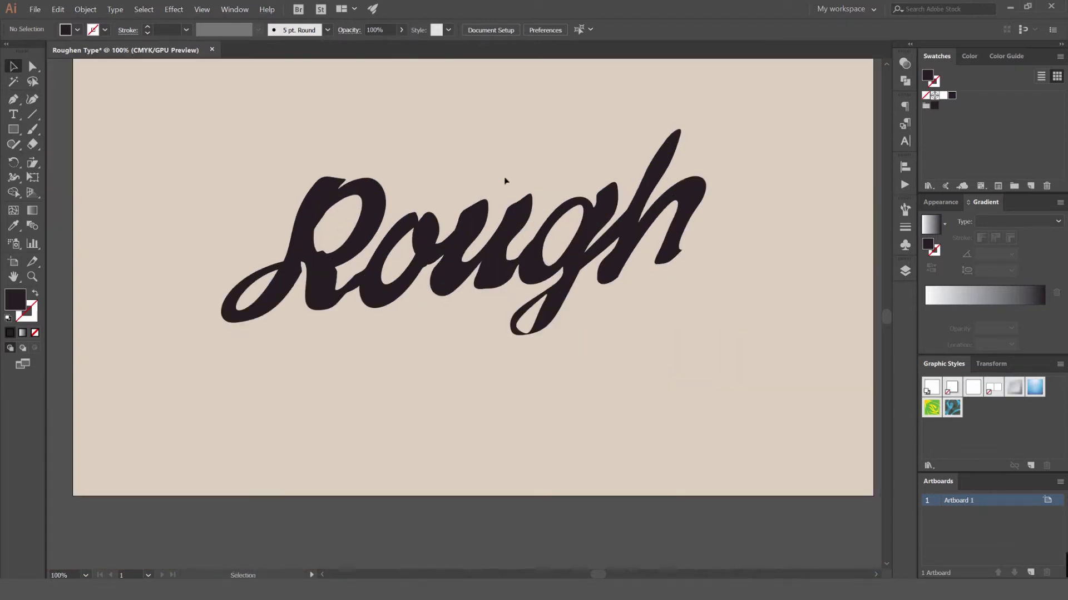
{"action": "key", "text": "ctrl+a"}
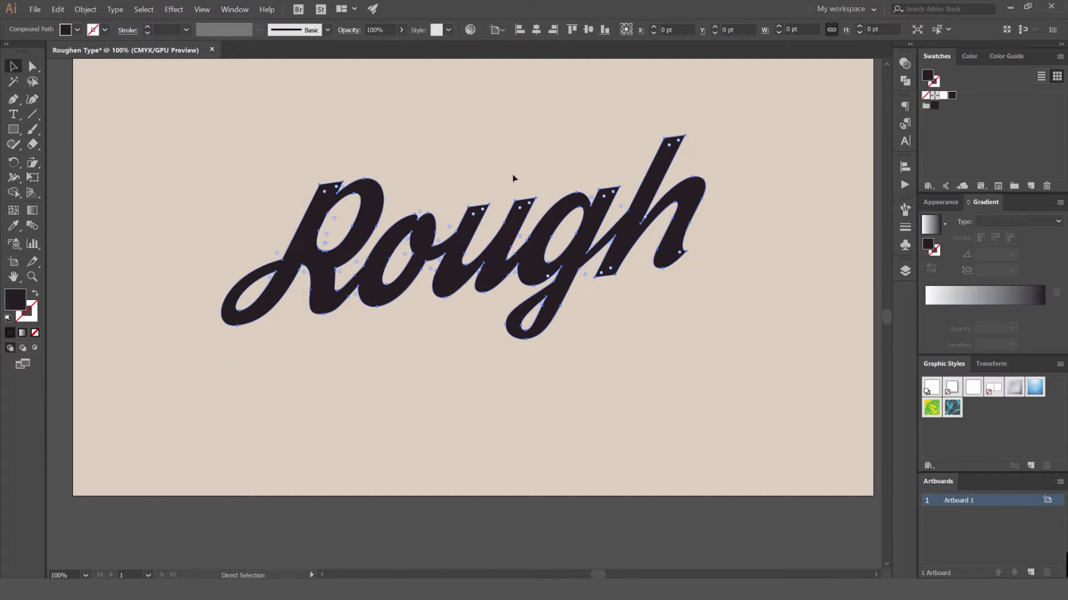
{"action": "left_click", "coordinate": [473, 154]}
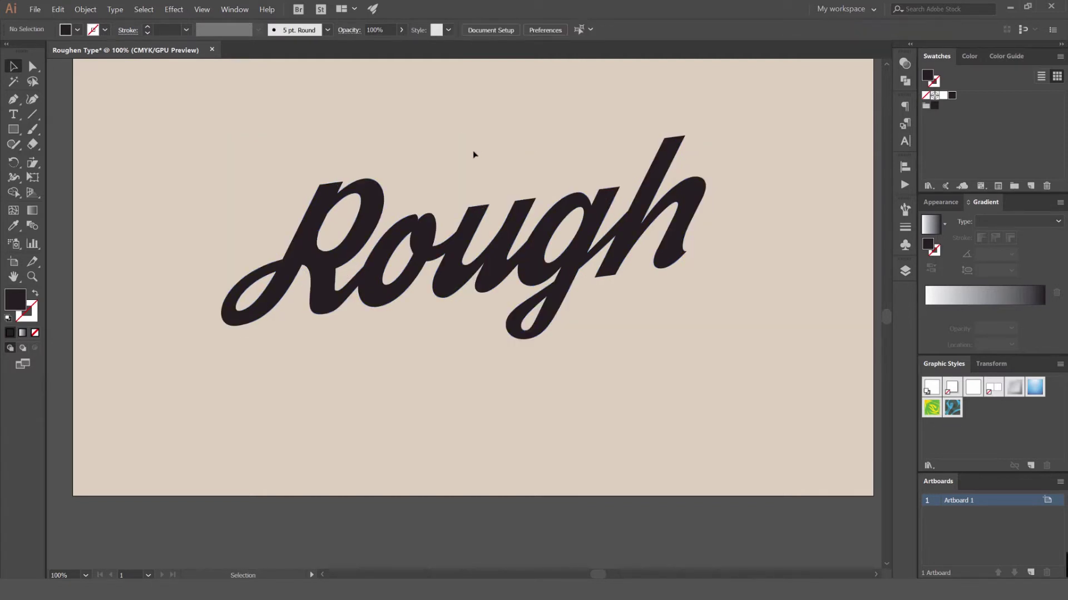
Step: Select the whole "Rough" lettering and start the Pixelate effect Mezzotint on it
{"action": "left_click", "coordinate": [521, 214]}
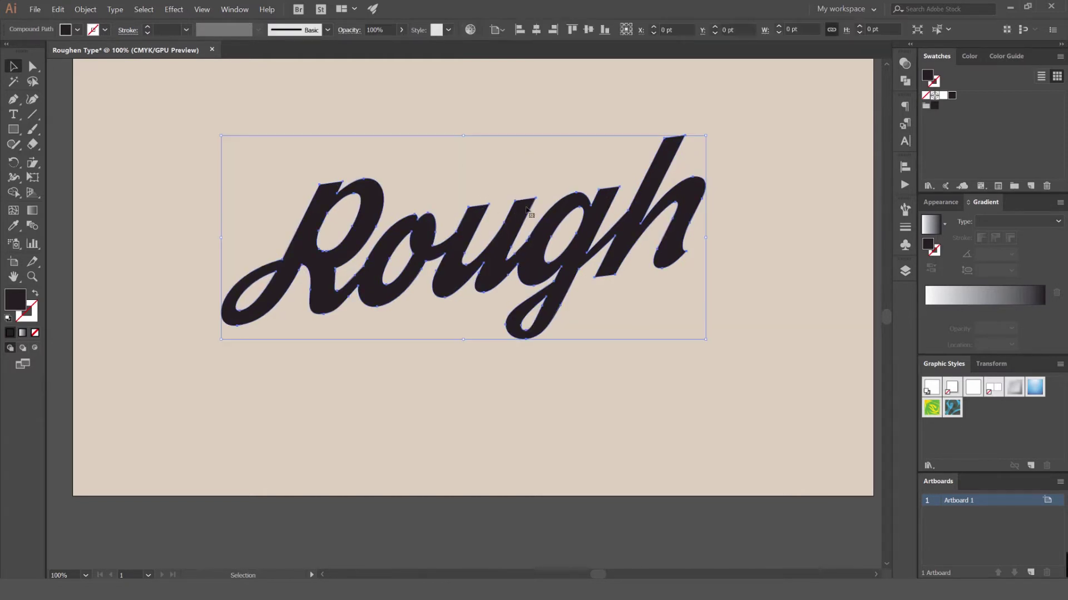
{"action": "left_click_drag", "start_coordinate": [621, 122], "coordinate": [619, 140]}
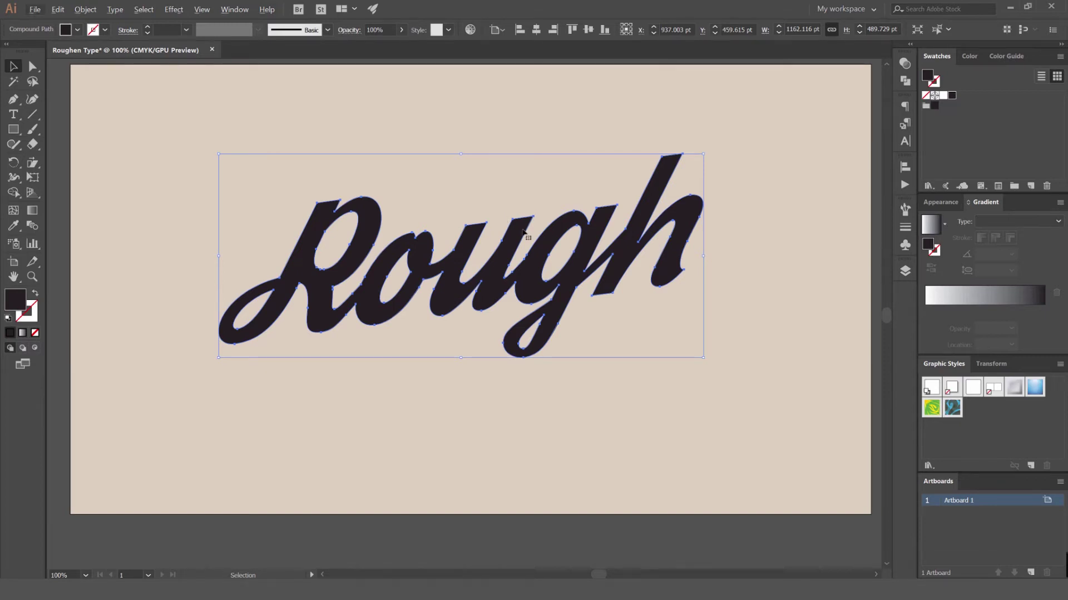
{"action": "key", "text": "ctrl+equal"}
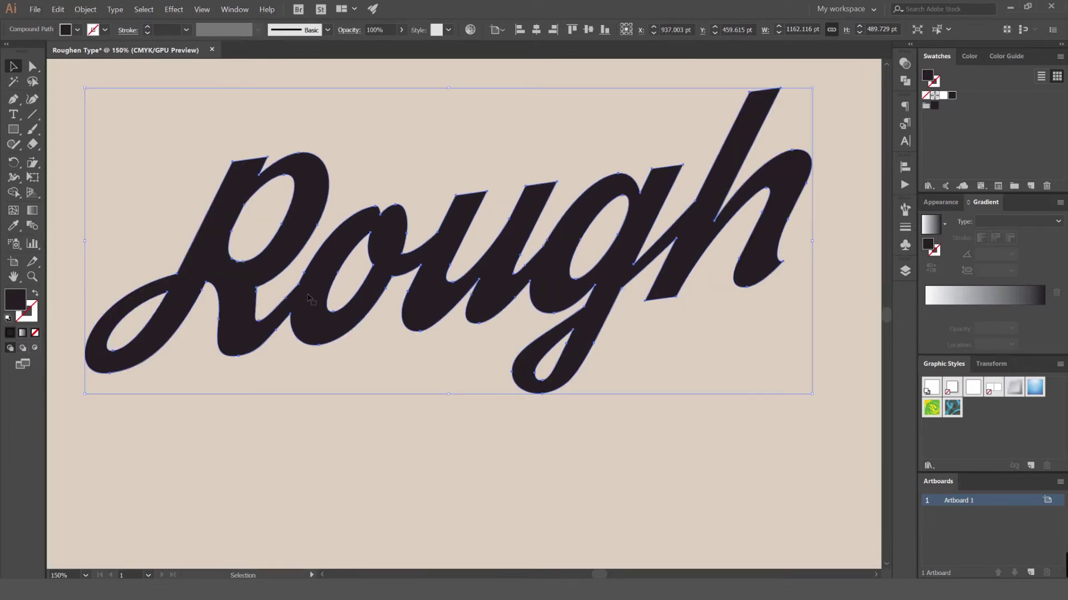
{"action": "left_click", "coordinate": [175, 11]}
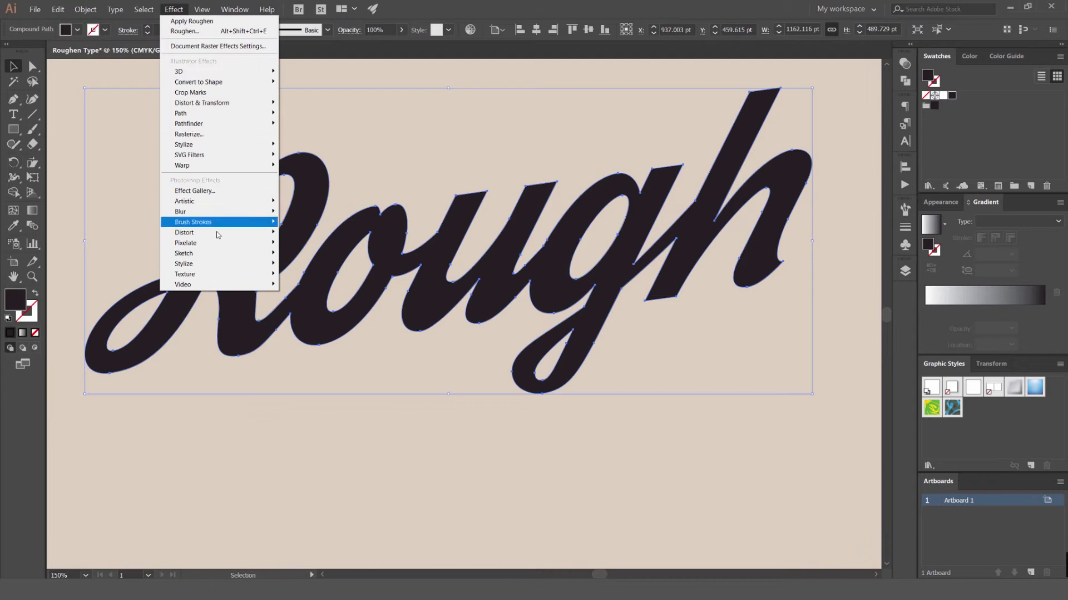
{"action": "mouse_move", "coordinate": [219, 244]}
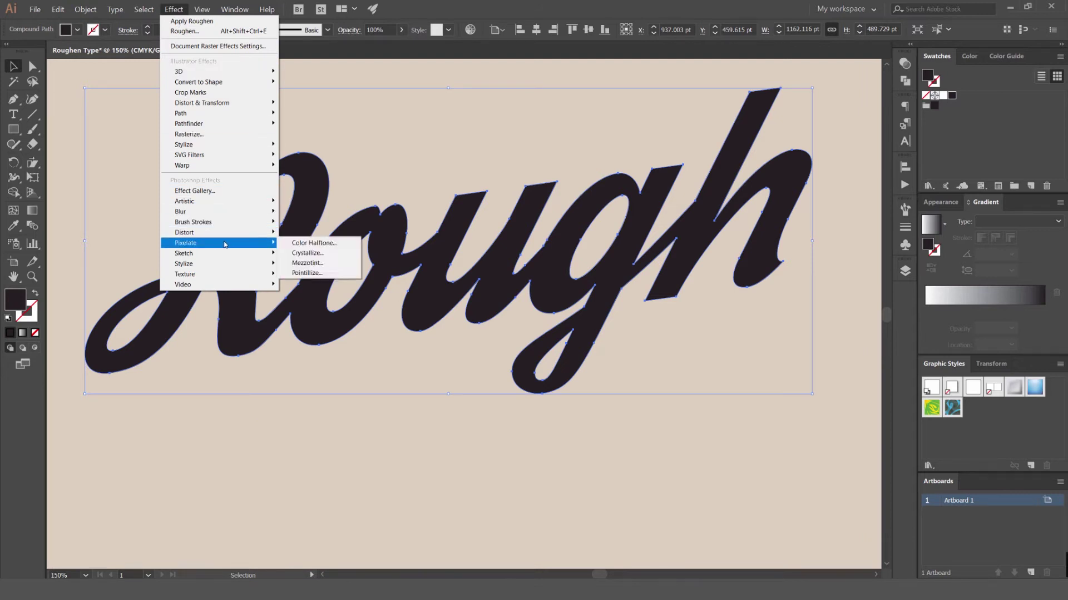
{"action": "left_click", "coordinate": [306, 263]}
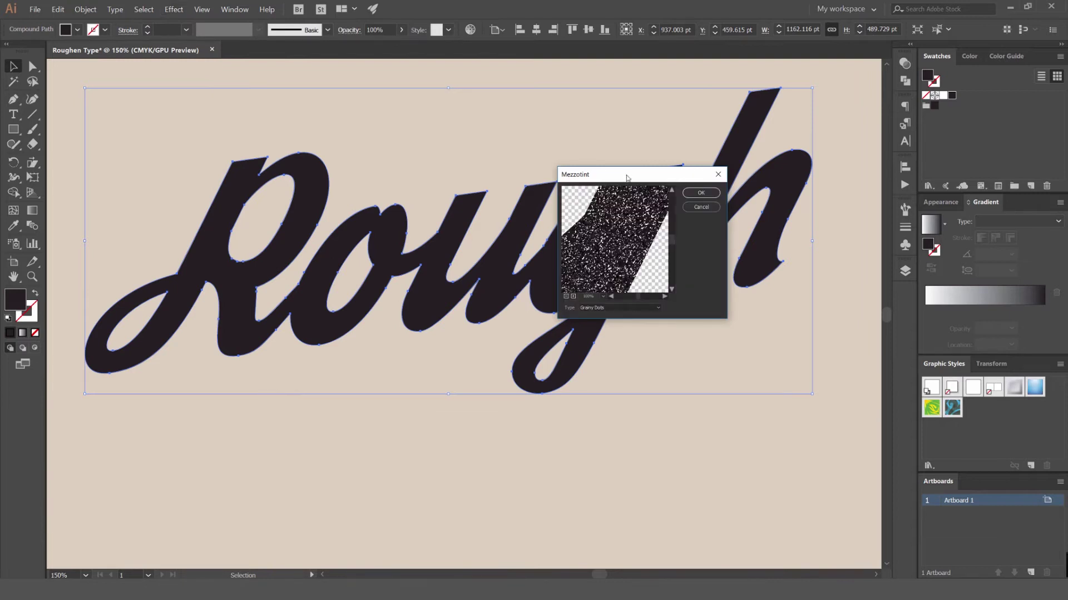
{"action": "left_click_drag", "start_coordinate": [626, 178], "coordinate": [600, 189]}
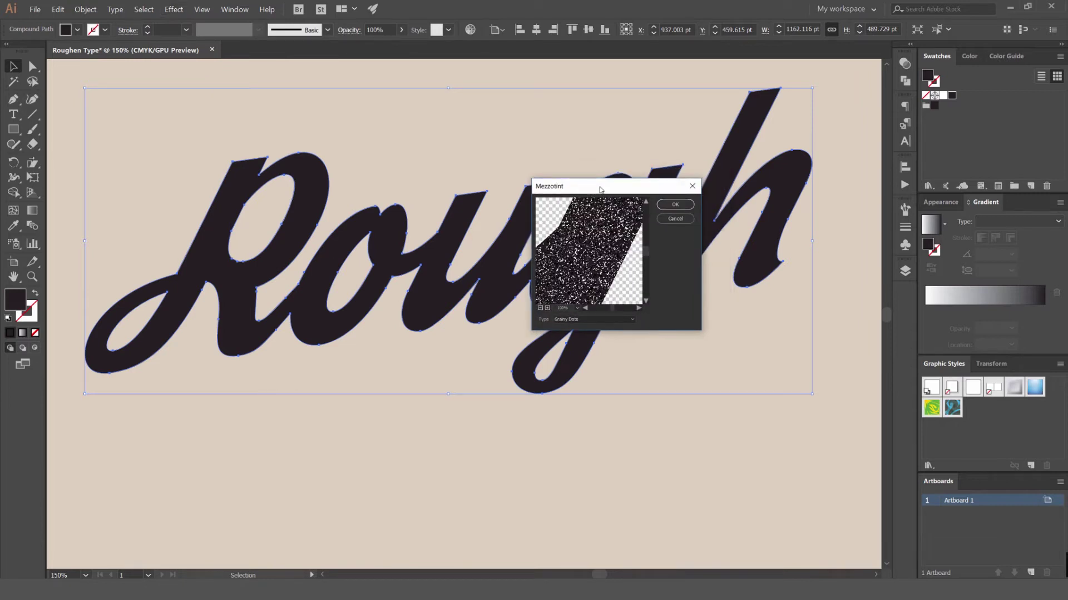
Step: Set the Mezzotint type to Grainy Dots and apply the effect to the lettering
{"action": "left_click", "coordinate": [628, 319]}
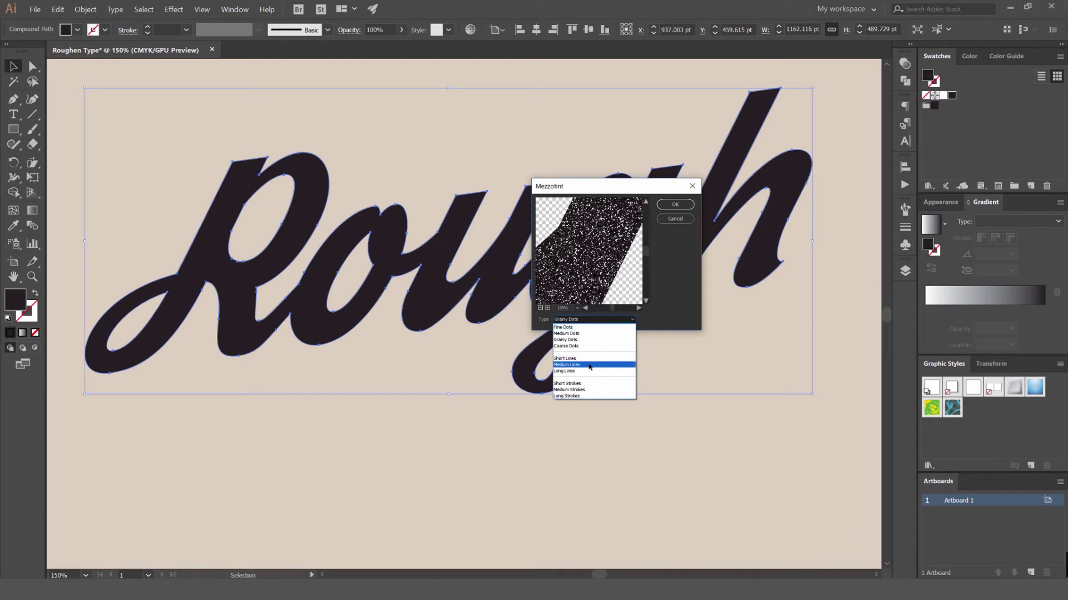
{"action": "left_click", "coordinate": [601, 384]}
{"action": "key", "text": "Up"}
{"action": "key", "text": "Up"}
{"action": "key", "text": "Up"}
{"action": "key", "text": "Up"}
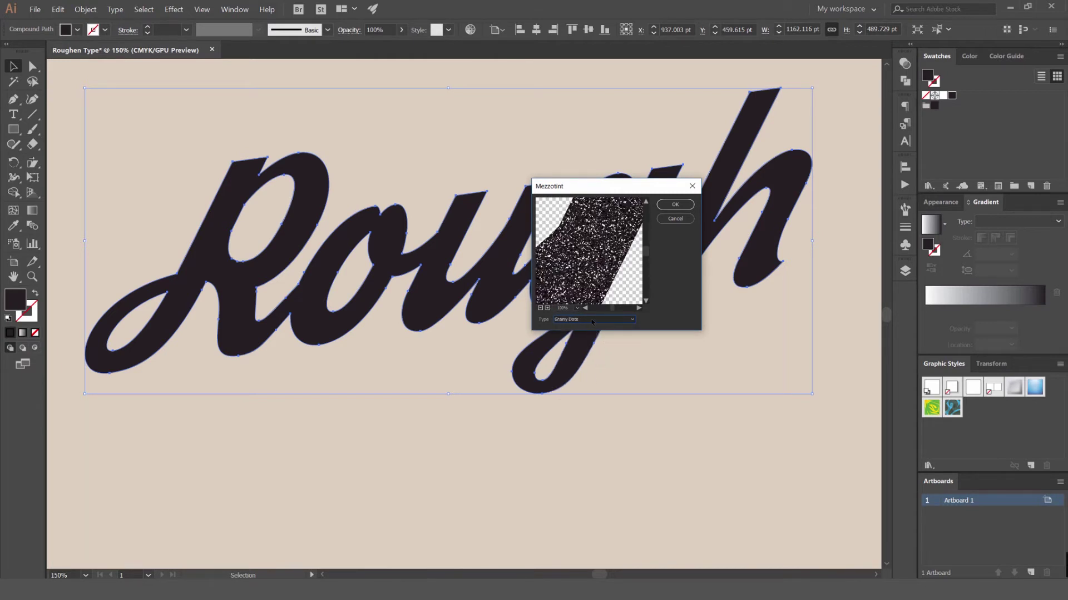
{"action": "left_click", "coordinate": [592, 320]}
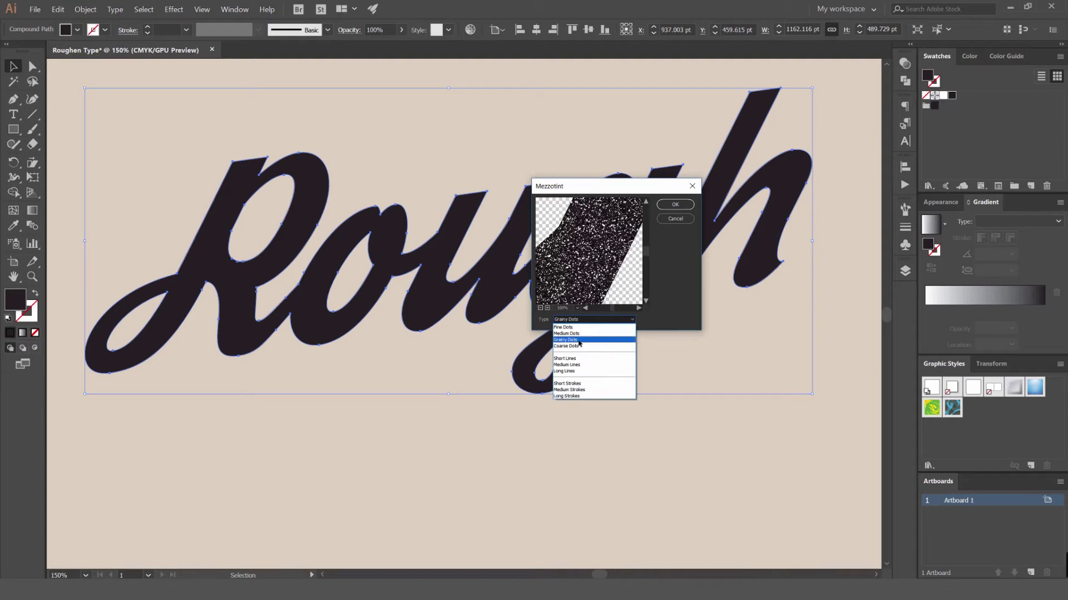
{"action": "left_click", "coordinate": [578, 341]}
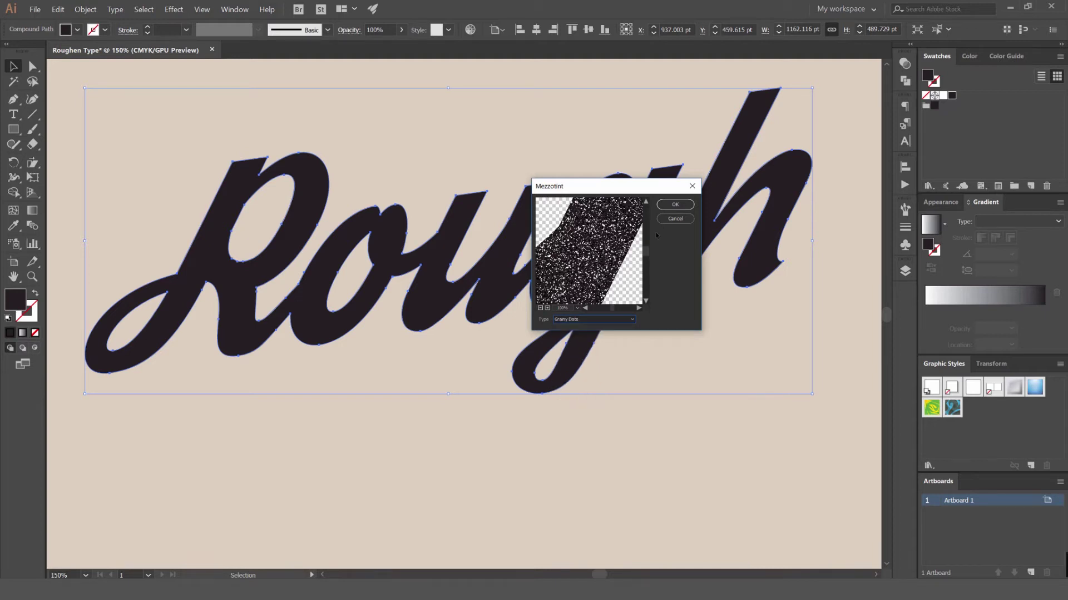
{"action": "left_click", "coordinate": [675, 205]}
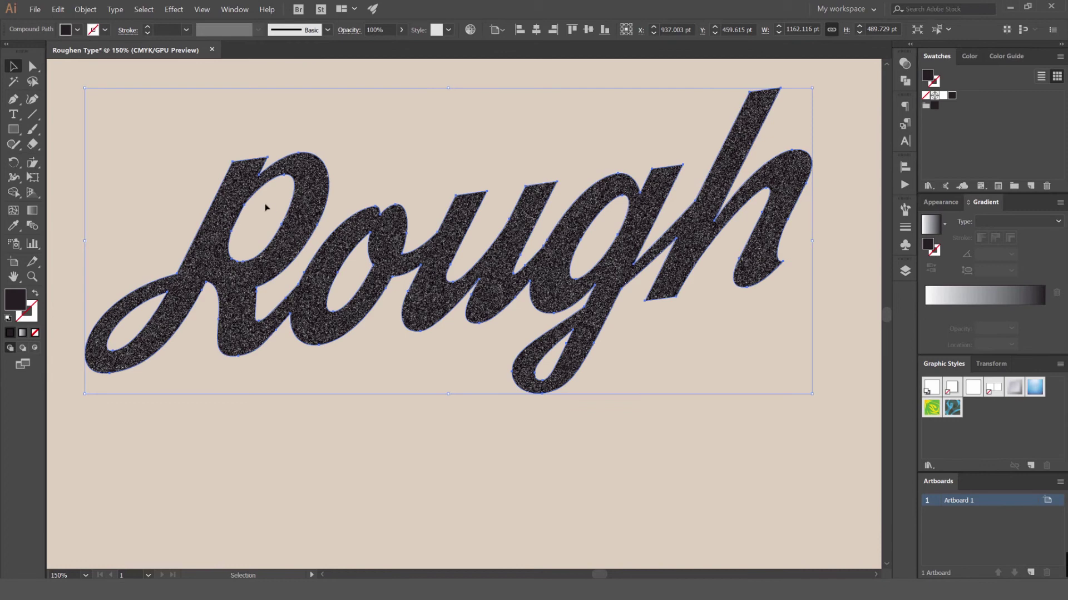
Step: Rasterize the grainy lettering in CMYK at High (300 ppi) with a transparent background and Art Optimized anti-aliasing
{"action": "scroll", "coordinate": [269, 206], "scroll_direction": "up", "scroll_amount": 8}
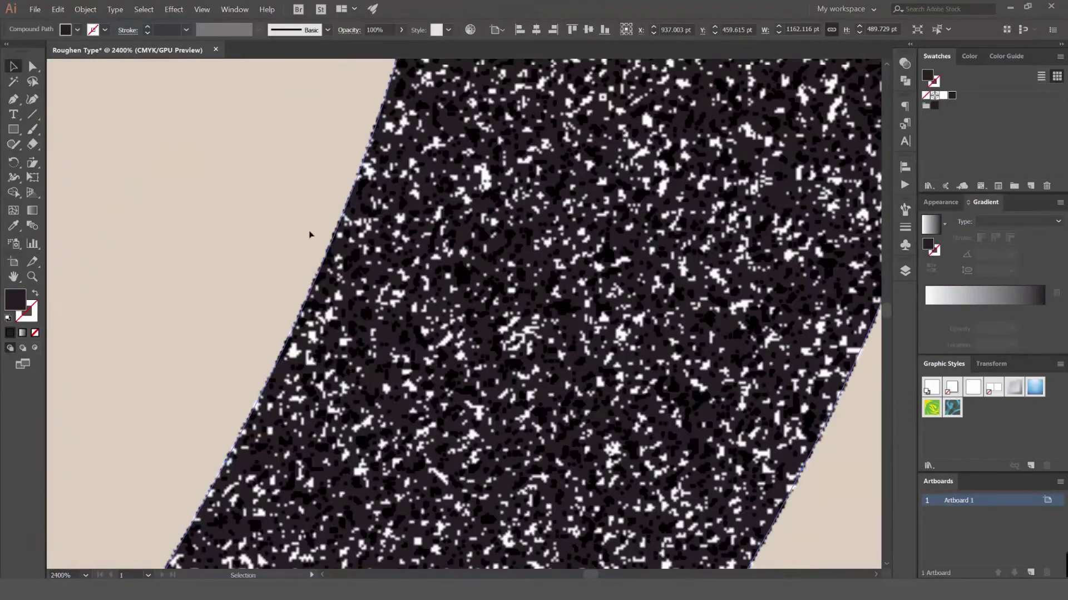
{"action": "scroll", "coordinate": [310, 234], "scroll_direction": "down", "scroll_amount": 8}
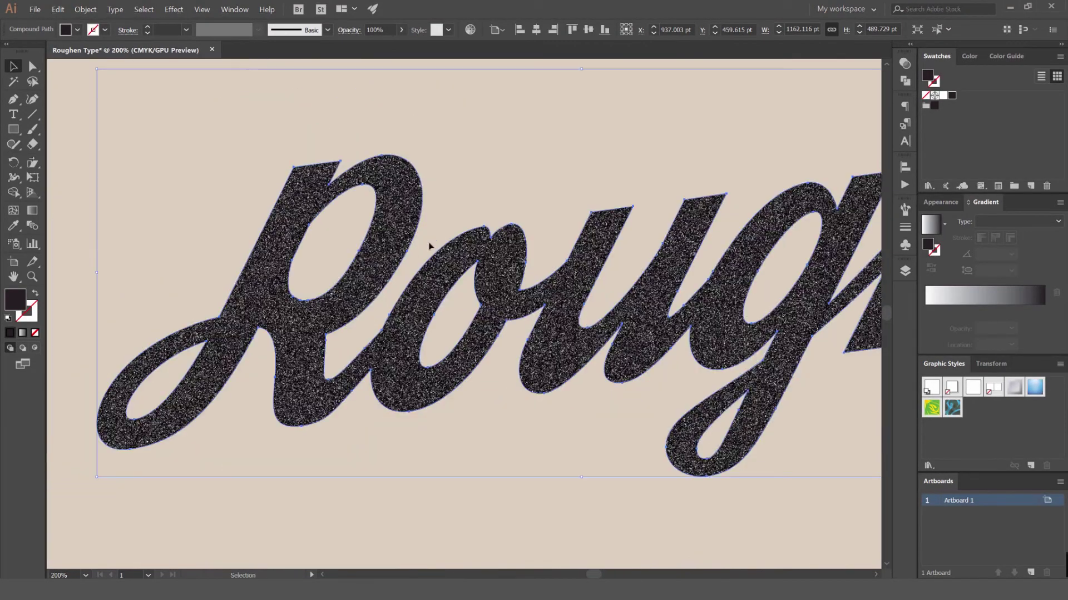
{"action": "scroll", "coordinate": [429, 245], "scroll_direction": "down", "scroll_amount": 2}
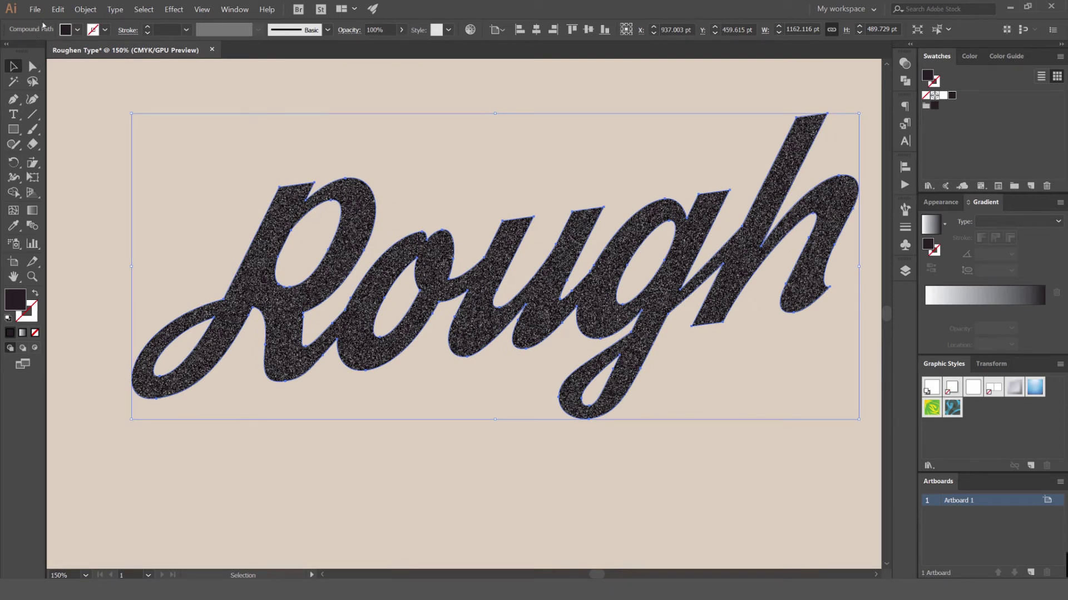
{"action": "left_click", "coordinate": [87, 14]}
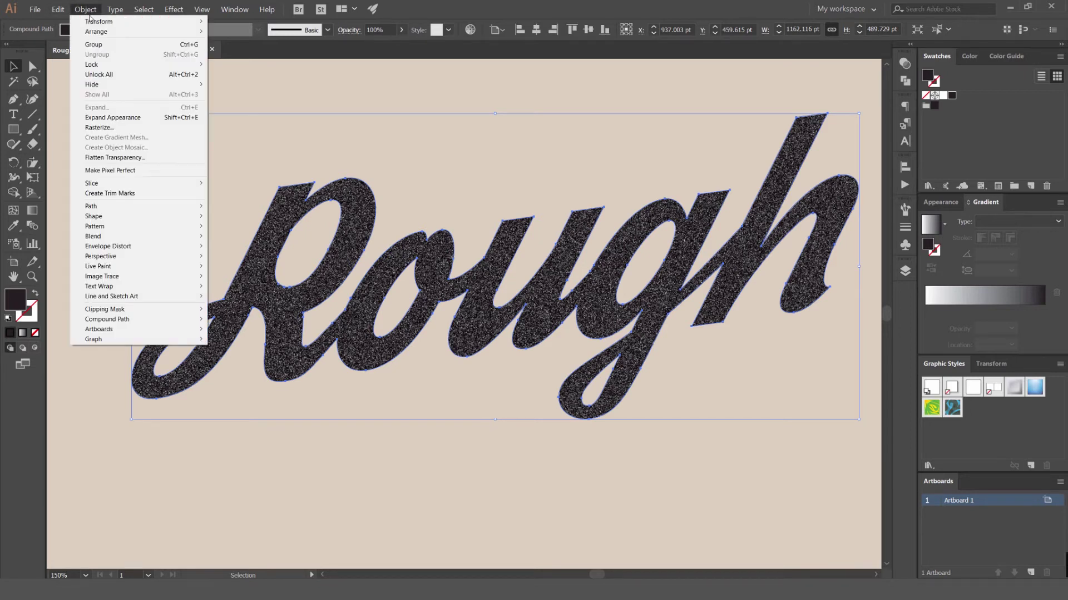
{"action": "left_click", "coordinate": [114, 129]}
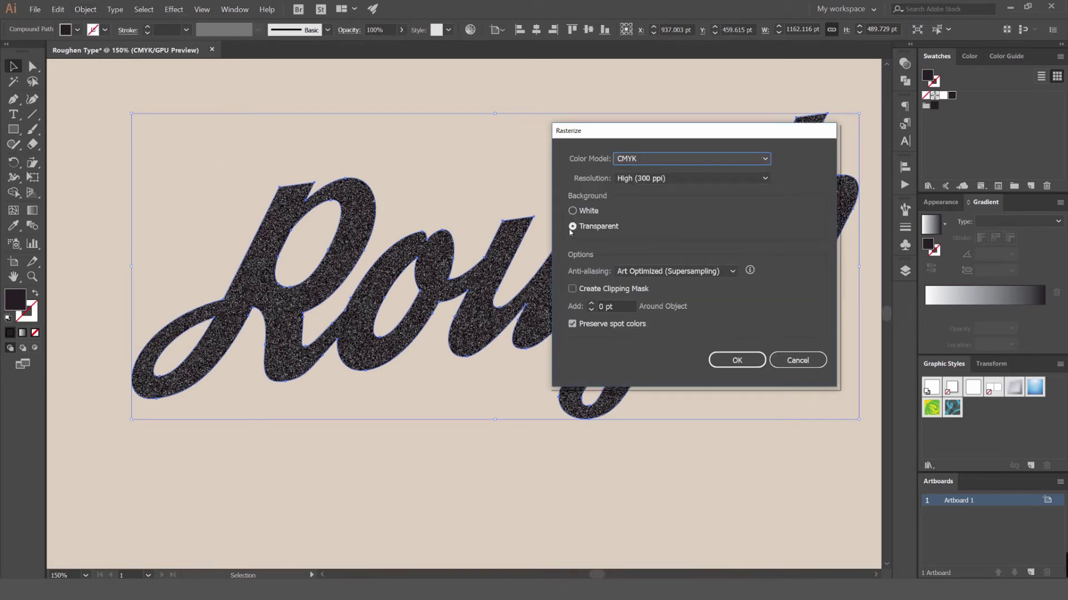
{"action": "left_click", "coordinate": [734, 359]}
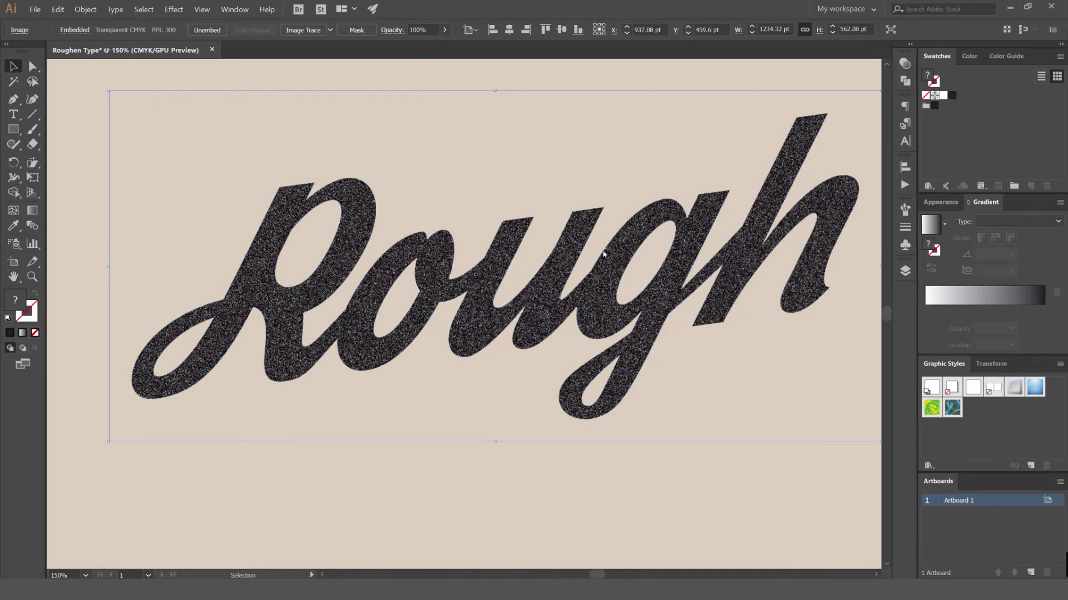
Step: Move the rasterized lettering below the artboard and undo the move
{"action": "scroll", "coordinate": [349, 181], "scroll_direction": "down", "scroll_amount": 3}
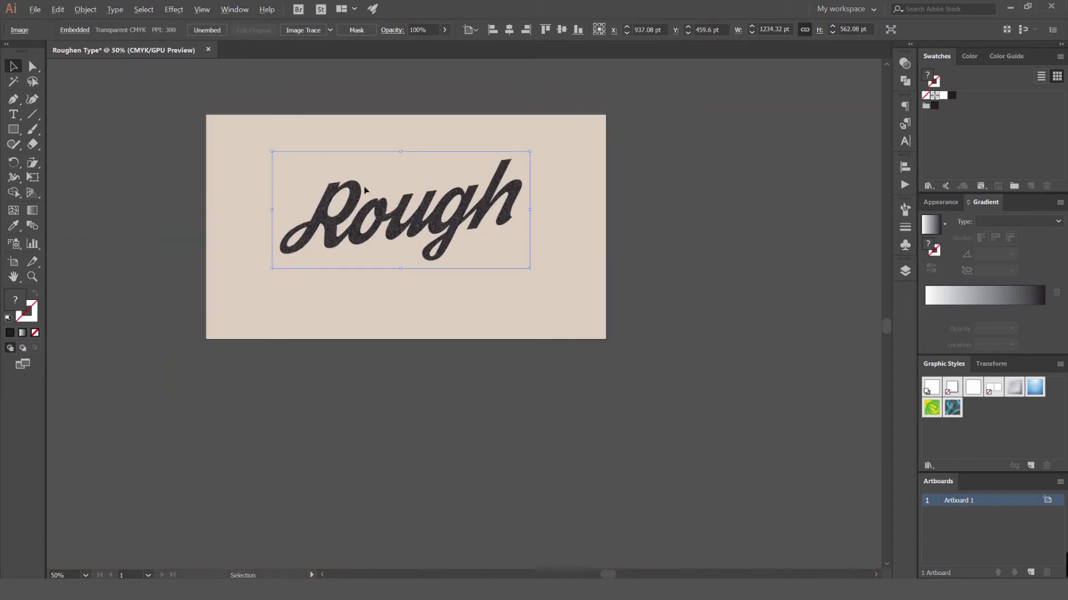
{"action": "left_click_drag", "start_coordinate": [367, 234], "coordinate": [368, 418]}
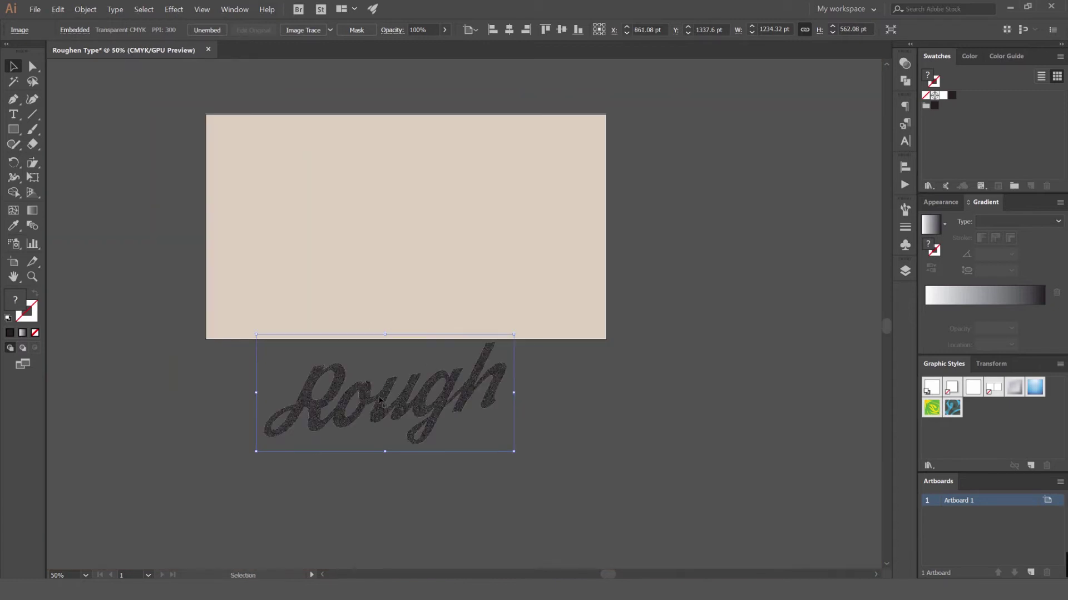
{"action": "scroll", "coordinate": [378, 398], "scroll_direction": "up", "scroll_amount": 1}
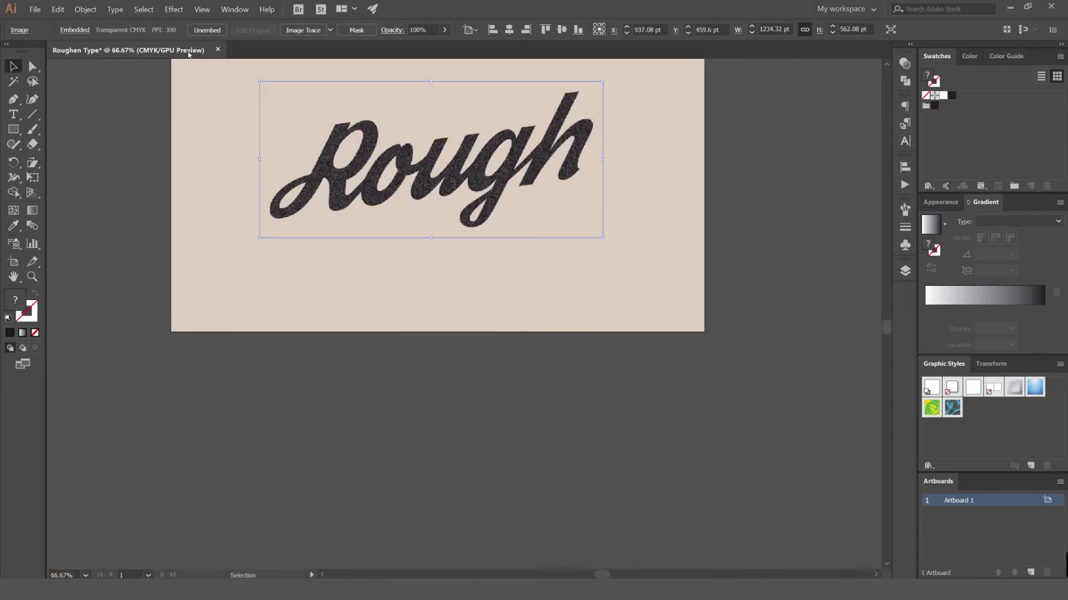
{"action": "key", "text": "ctrl+z"}
Step: Run Image Trace on the rasterized lettering with the default preset
{"action": "scroll", "coordinate": [388, 158], "scroll_direction": "up", "scroll_amount": 2}
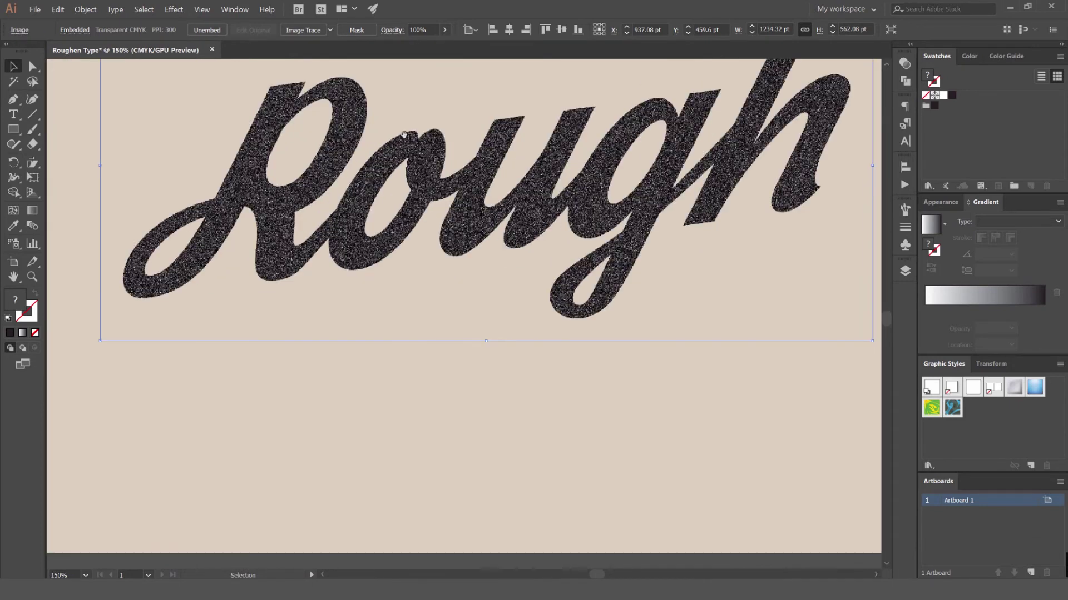
{"action": "left_click_drag", "start_coordinate": [415, 128], "coordinate": [436, 194]}
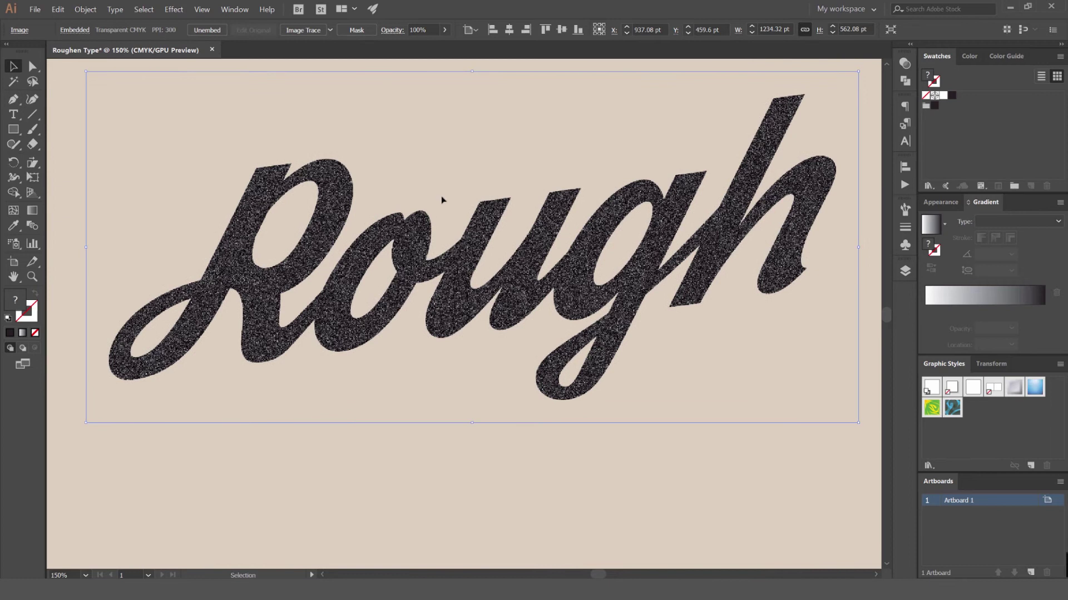
{"action": "left_click", "coordinate": [317, 34]}
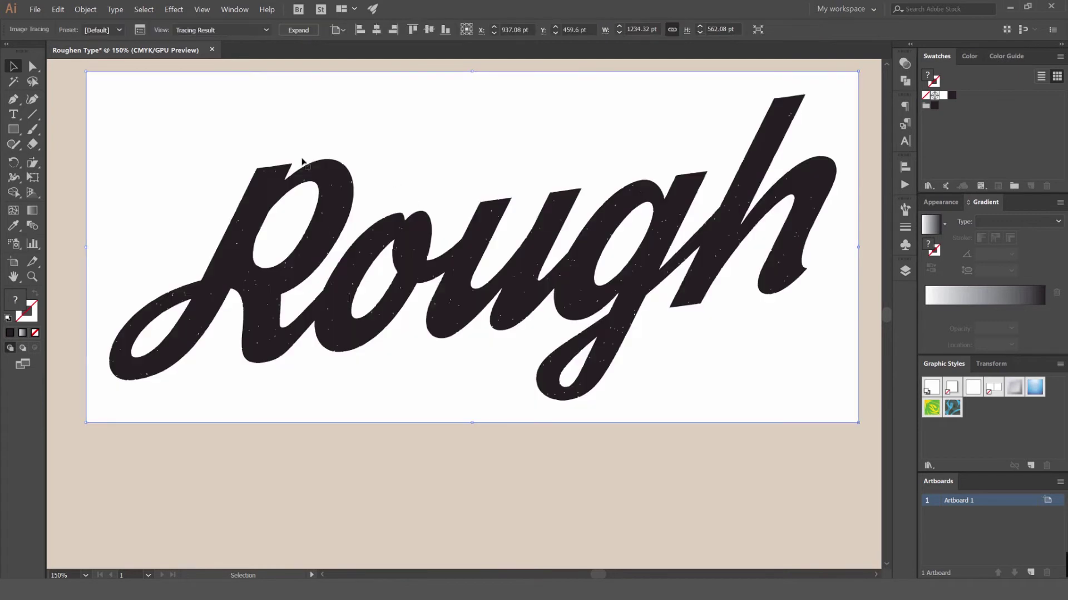
{"action": "scroll", "coordinate": [356, 239], "scroll_direction": "up", "scroll_amount": 1}
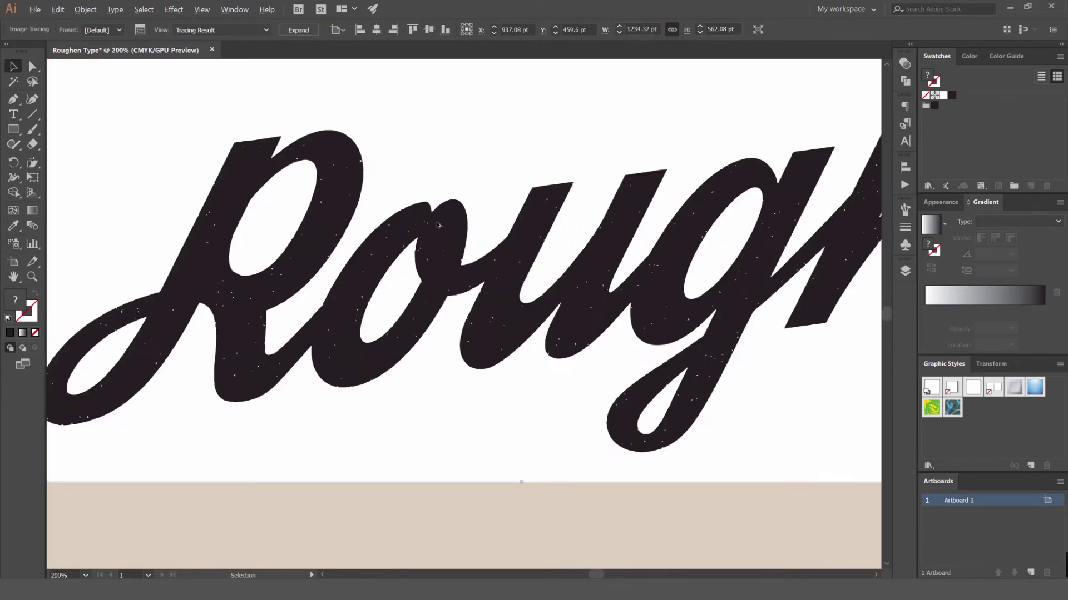
Step: Move the traced lettering downward on the artboard and undo that move
{"action": "scroll", "coordinate": [425, 215], "scroll_direction": "up", "scroll_amount": 2}
{"action": "key", "text": "ctrl+1"}
{"action": "mouse_move", "coordinate": [416, 218]}
{"action": "left_mouse_down"}
{"action": "mouse_move", "coordinate": [424, 388]}
{"action": "mouse_move", "coordinate": [439, 398]}
{"action": "left_mouse_up"}
{"action": "key", "text": "ctrl+z"}
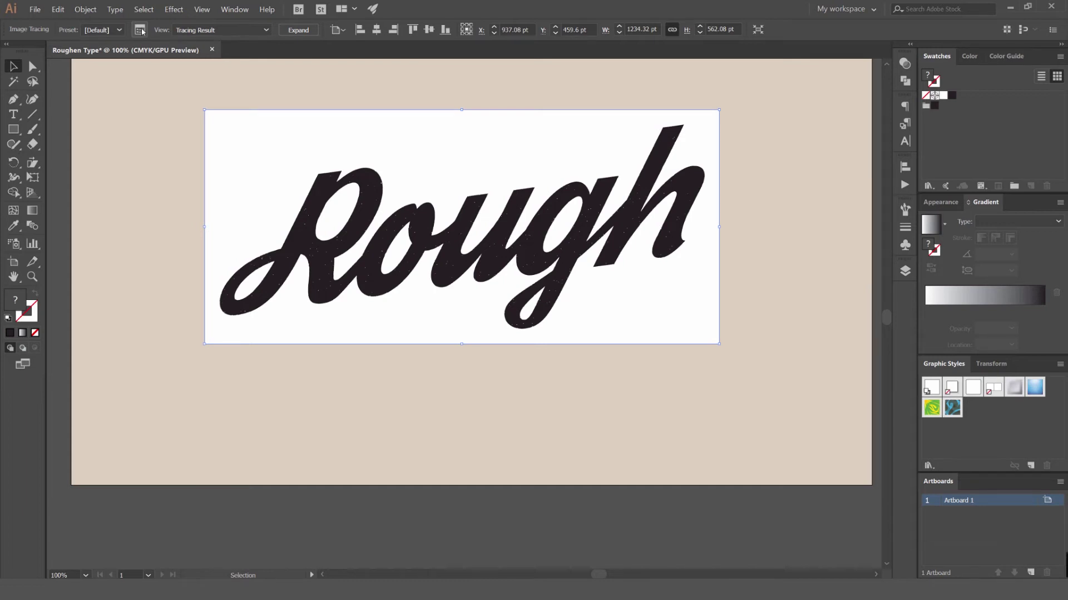
Step: Open the Image Trace settings for the traced lettering, enable Ignore White and disable Snap Curves To Lines
{"action": "left_click", "coordinate": [140, 30]}
{"action": "left_click_drag", "start_coordinate": [750, 179], "coordinate": [759, 116]}
{"action": "left_click_drag", "start_coordinate": [579, 157], "coordinate": [525, 183]}
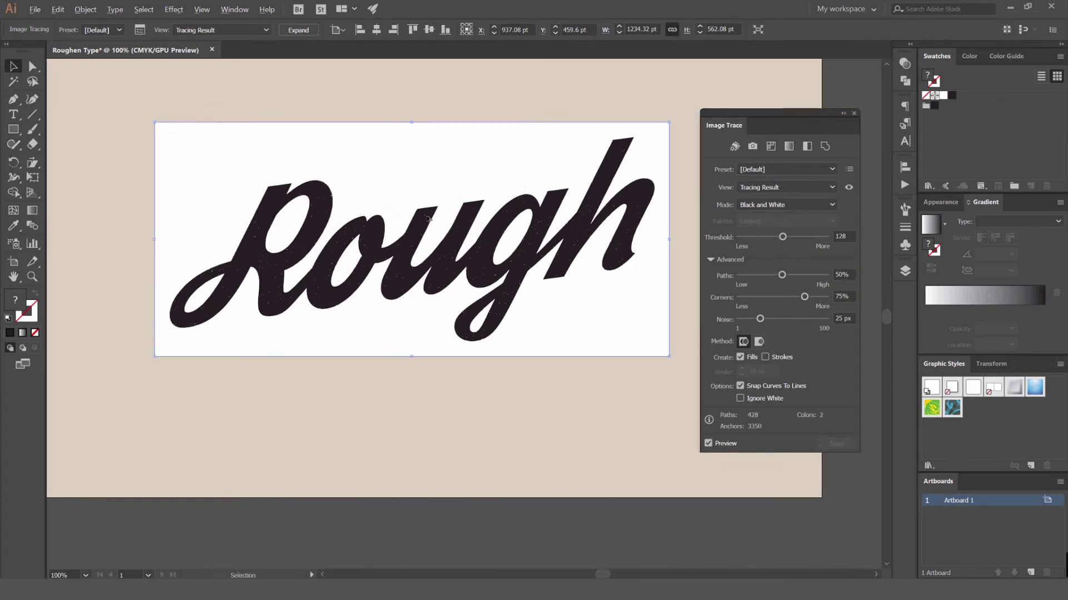
{"action": "scroll", "coordinate": [364, 219], "scroll_direction": "up", "scroll_amount": 1}
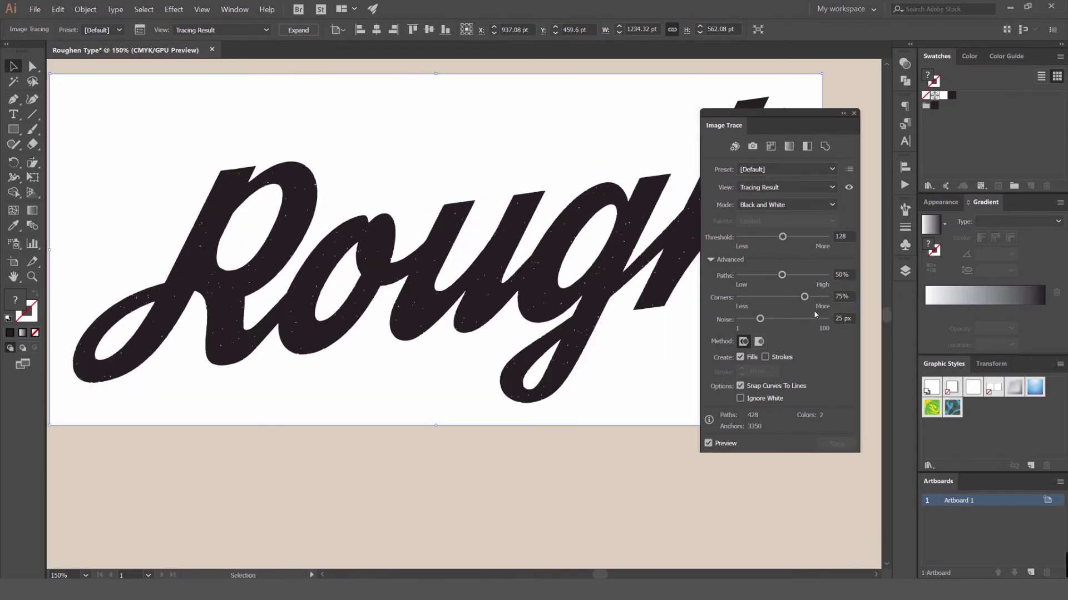
{"action": "left_click", "coordinate": [748, 400]}
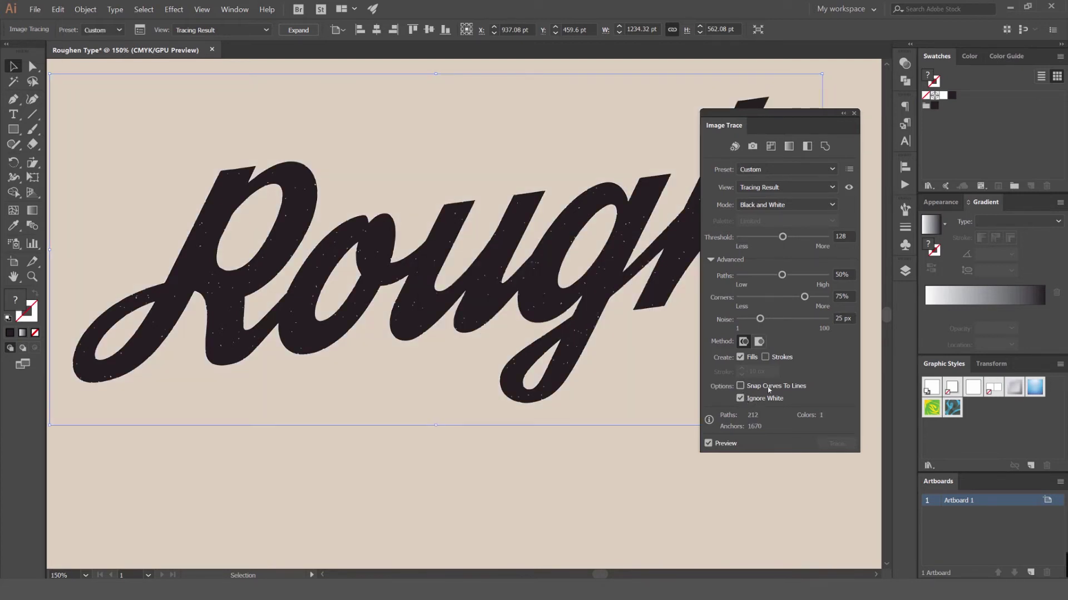
{"action": "left_click", "coordinate": [787, 391]}
{"action": "scroll", "coordinate": [421, 216], "scroll_direction": "up", "scroll_amount": 1}
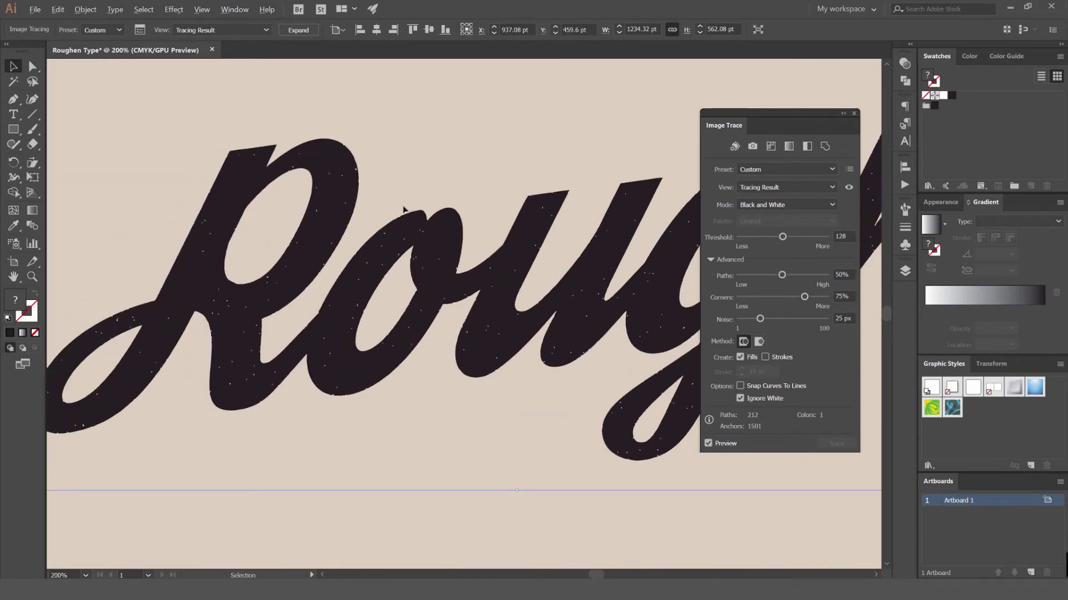
Step: Set the Image Trace threshold of the lettering to 78 and examine the speckle texture on the letters up close
{"action": "scroll", "coordinate": [362, 216], "scroll_direction": "up", "scroll_amount": 4}
{"action": "left_click_drag", "start_coordinate": [362, 216], "coordinate": [427, 198]}
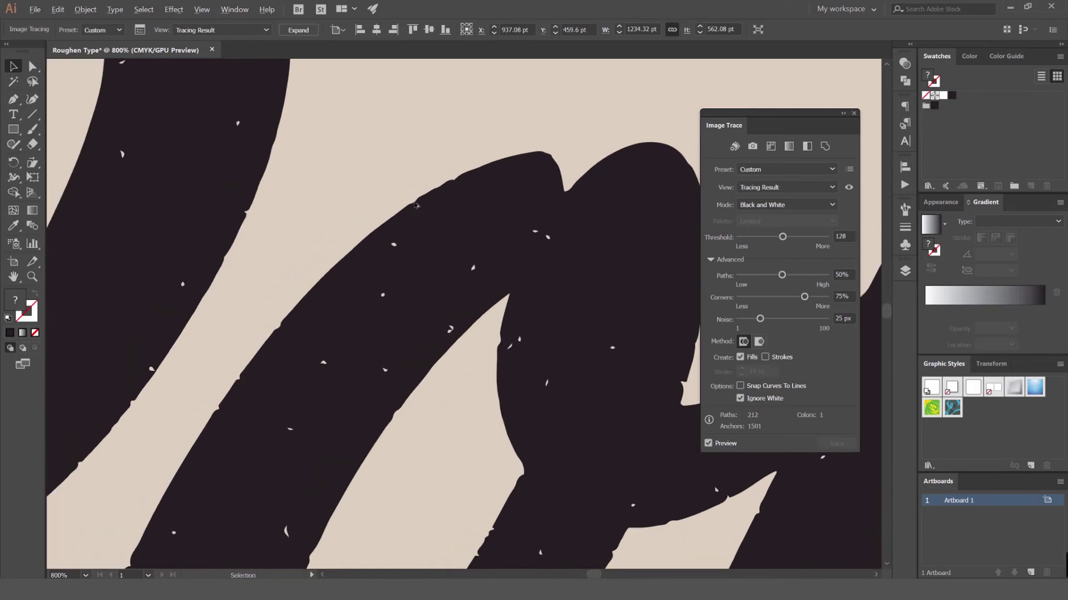
{"action": "scroll", "coordinate": [417, 203], "scroll_direction": "up", "scroll_amount": 2}
{"action": "scroll", "coordinate": [417, 222], "scroll_direction": "down", "scroll_amount": 5}
{"action": "scroll", "coordinate": [418, 272], "scroll_direction": "up", "scroll_amount": 1}
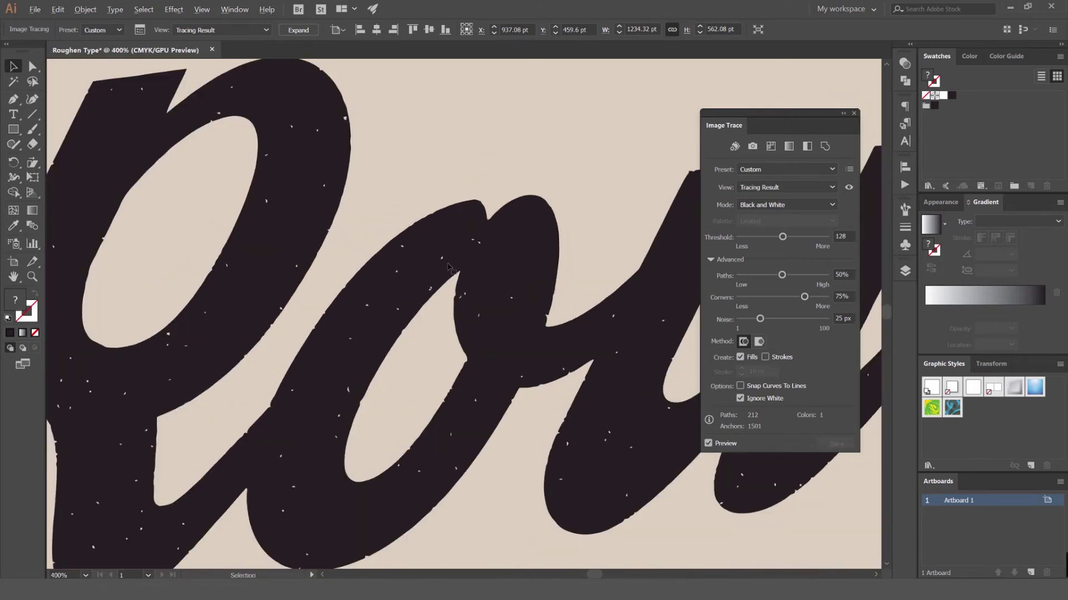
{"action": "scroll", "coordinate": [425, 225], "scroll_direction": "up", "scroll_amount": 2}
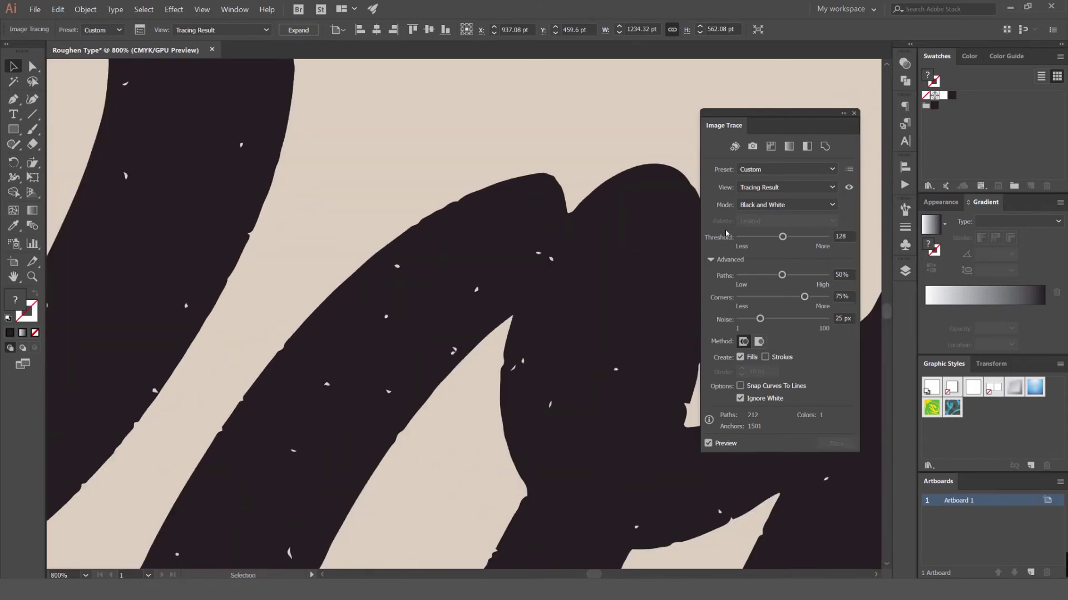
{"action": "left_click_drag", "start_coordinate": [782, 237], "coordinate": [765, 239]}
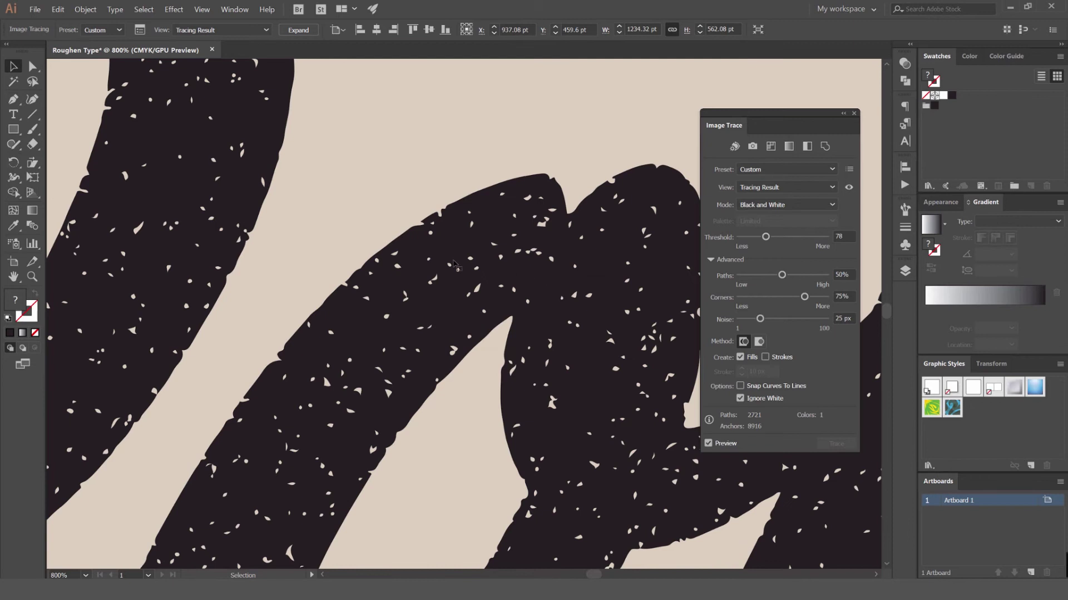
{"action": "scroll", "coordinate": [454, 265], "scroll_direction": "down", "scroll_amount": 5}
{"action": "scroll", "coordinate": [433, 251], "scroll_direction": "up", "scroll_amount": 4}
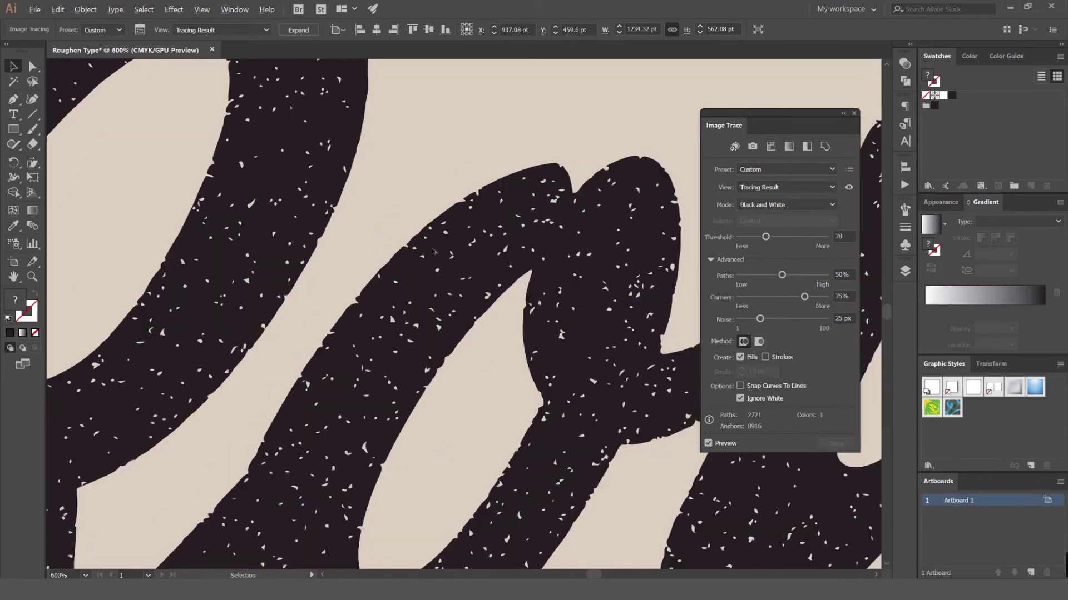
Step: Raise the trace threshold to 168 and inspect the letter edges
{"action": "left_click_drag", "start_coordinate": [769, 238], "coordinate": [798, 242]}
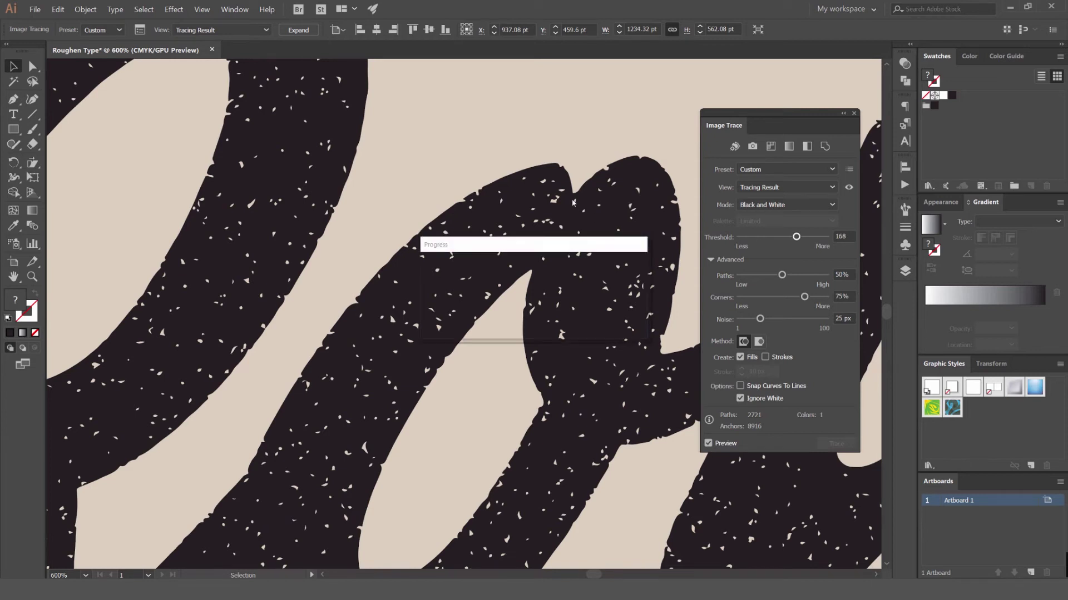
{"action": "scroll", "coordinate": [492, 218], "scroll_direction": "down", "scroll_amount": 4}
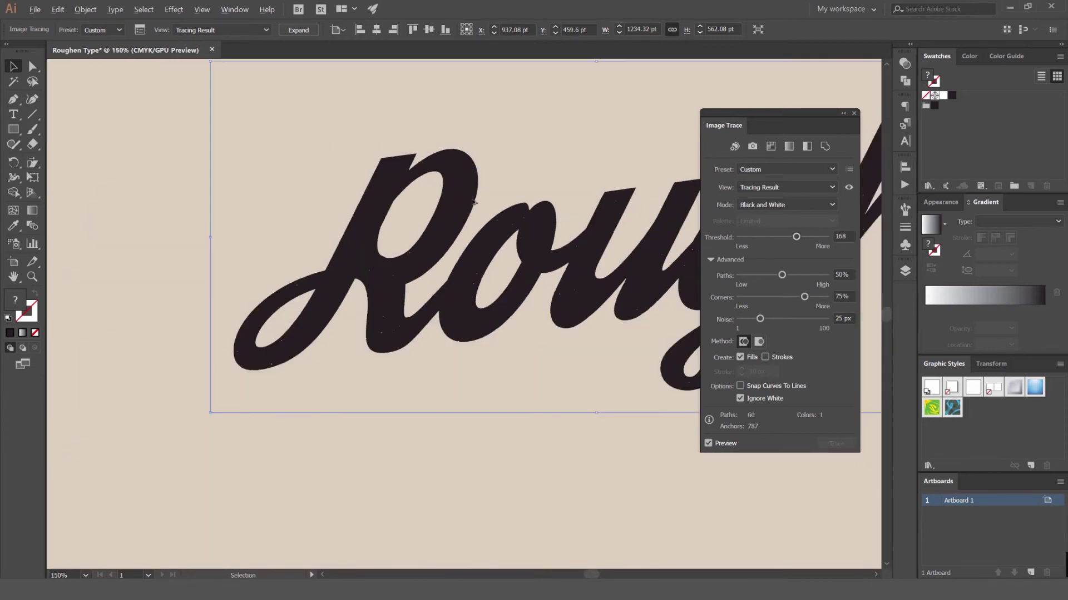
{"action": "scroll", "coordinate": [489, 212], "scroll_direction": "up", "scroll_amount": 6}
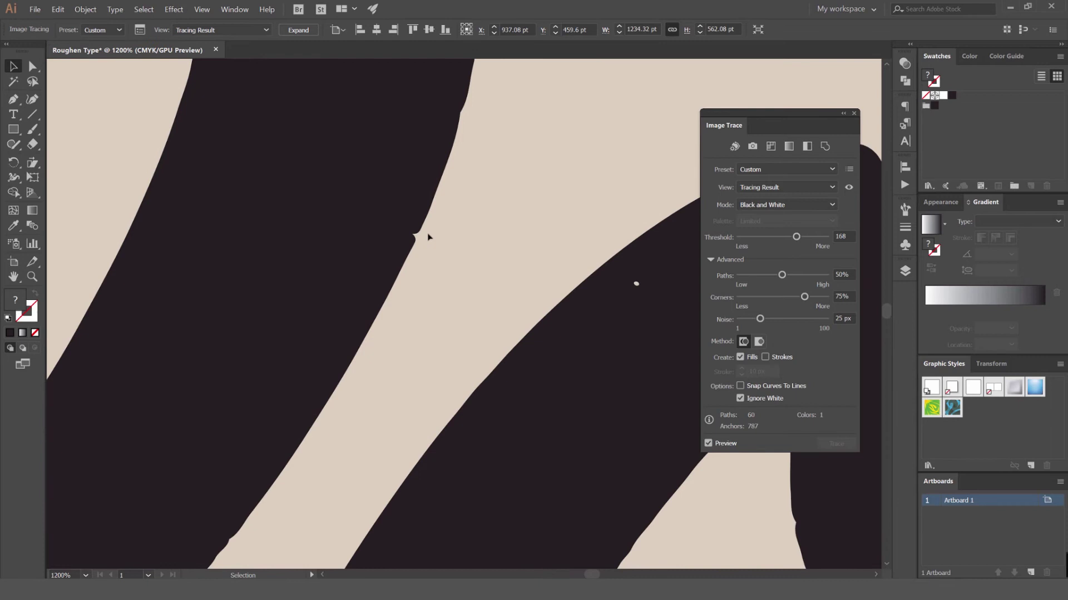
{"action": "scroll", "coordinate": [423, 228], "scroll_direction": "down", "scroll_amount": 5}
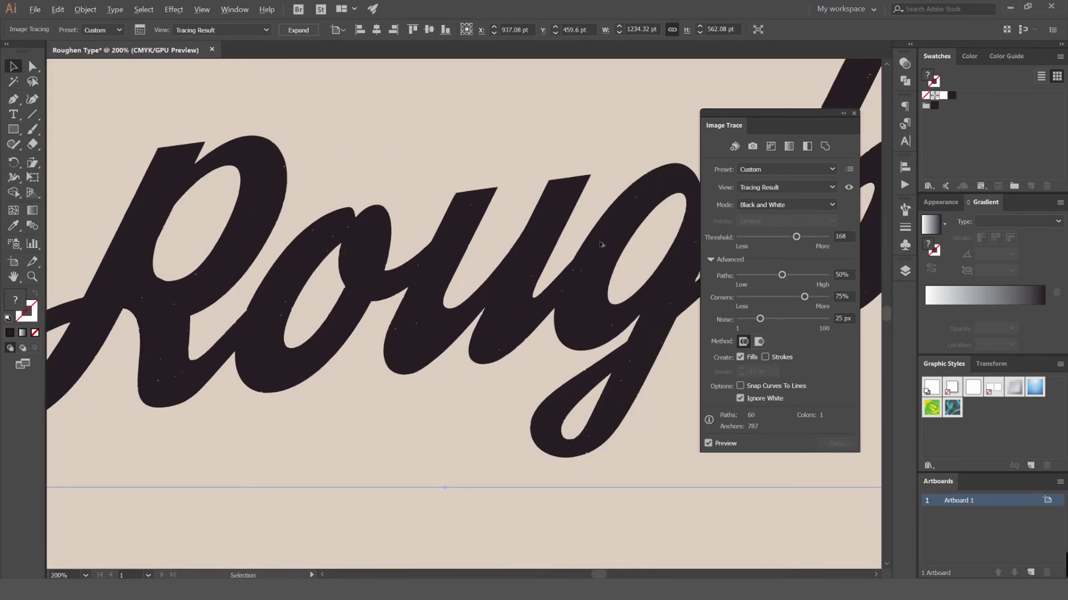
Step: Set the trace threshold to 105 and the Paths value to 90%, and check the outline detail up close
{"action": "left_click_drag", "start_coordinate": [797, 238], "coordinate": [777, 243]}
{"action": "left_click_drag", "start_coordinate": [786, 279], "coordinate": [817, 276]}
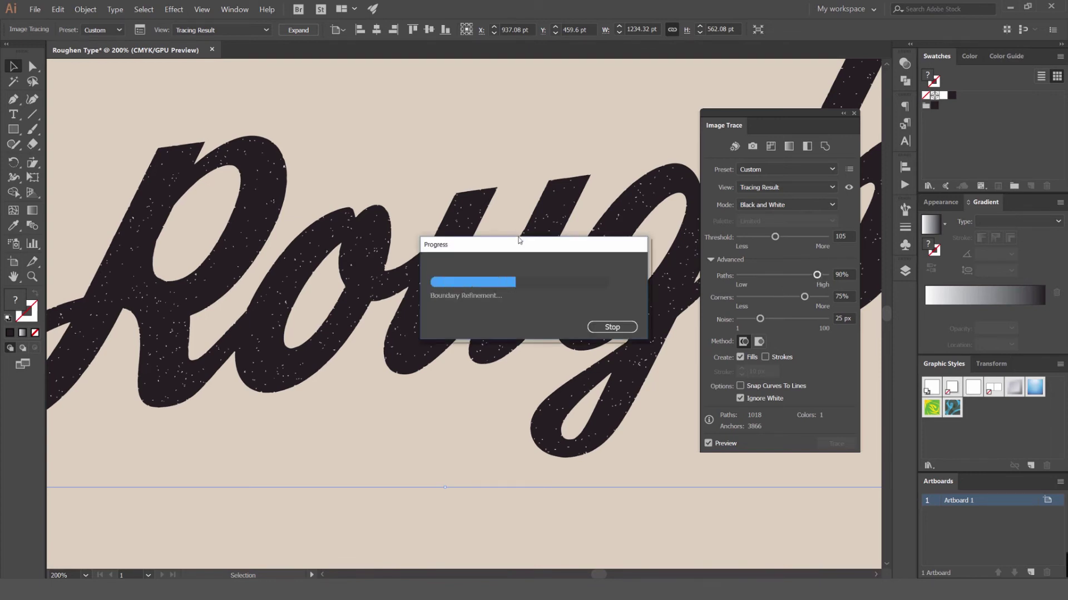
{"action": "scroll", "coordinate": [398, 294], "scroll_direction": "up", "scroll_amount": 2}
{"action": "scroll", "coordinate": [405, 295], "scroll_direction": "up", "scroll_amount": 4}
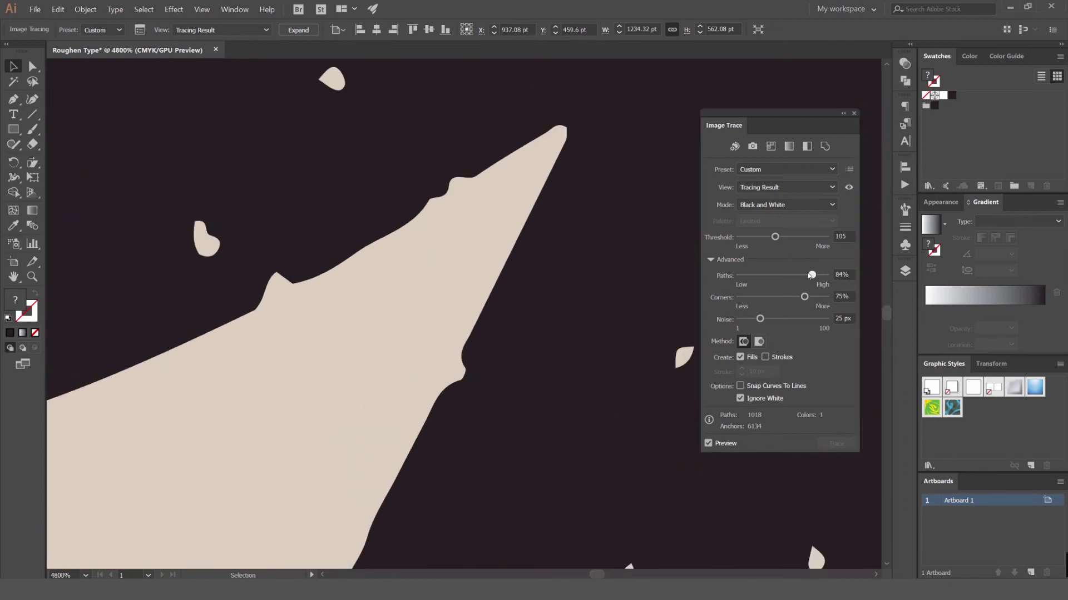
Step: Try the Paths value at 13% for comparison and settle on 70%
{"action": "left_click_drag", "start_coordinate": [816, 275], "coordinate": [434, 282]}
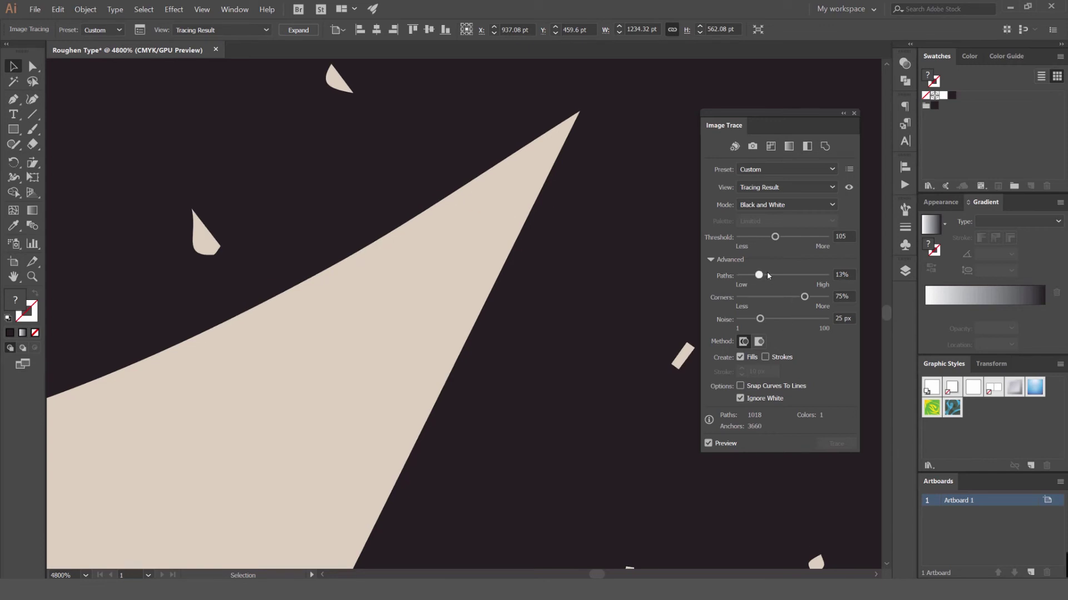
{"action": "left_click_drag", "start_coordinate": [768, 276], "coordinate": [800, 276]}
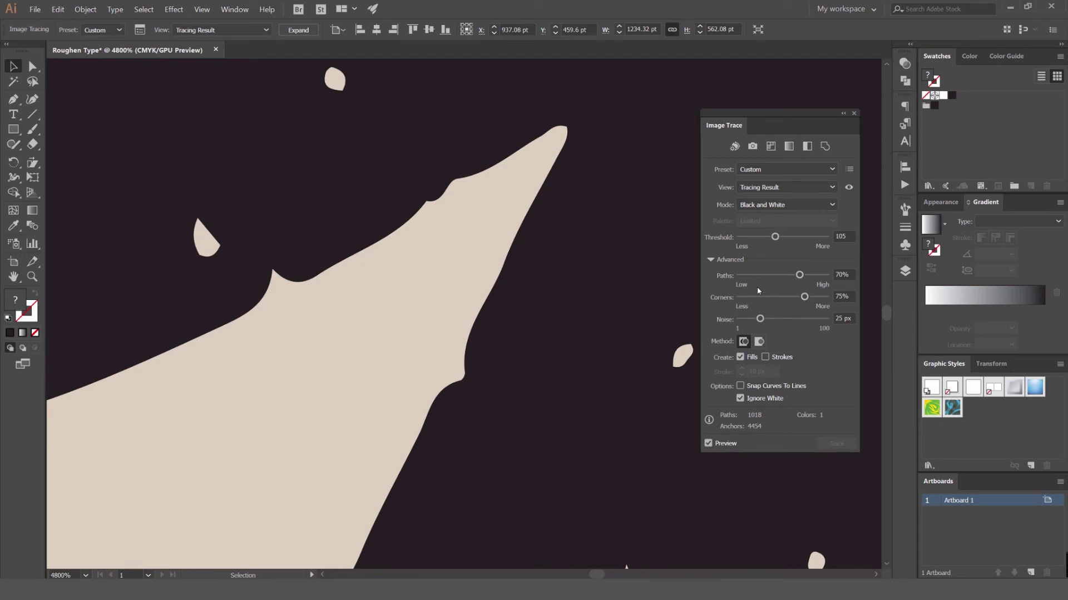
{"action": "scroll", "coordinate": [445, 258], "scroll_direction": "down", "scroll_amount": 2}
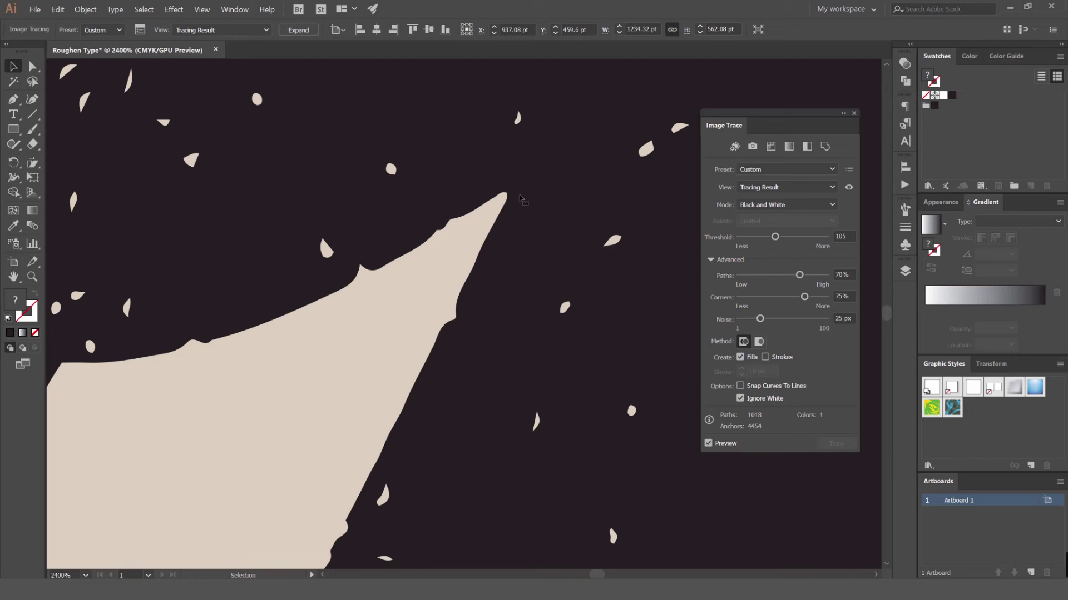
{"action": "scroll", "coordinate": [347, 161], "scroll_direction": "down", "scroll_amount": 4}
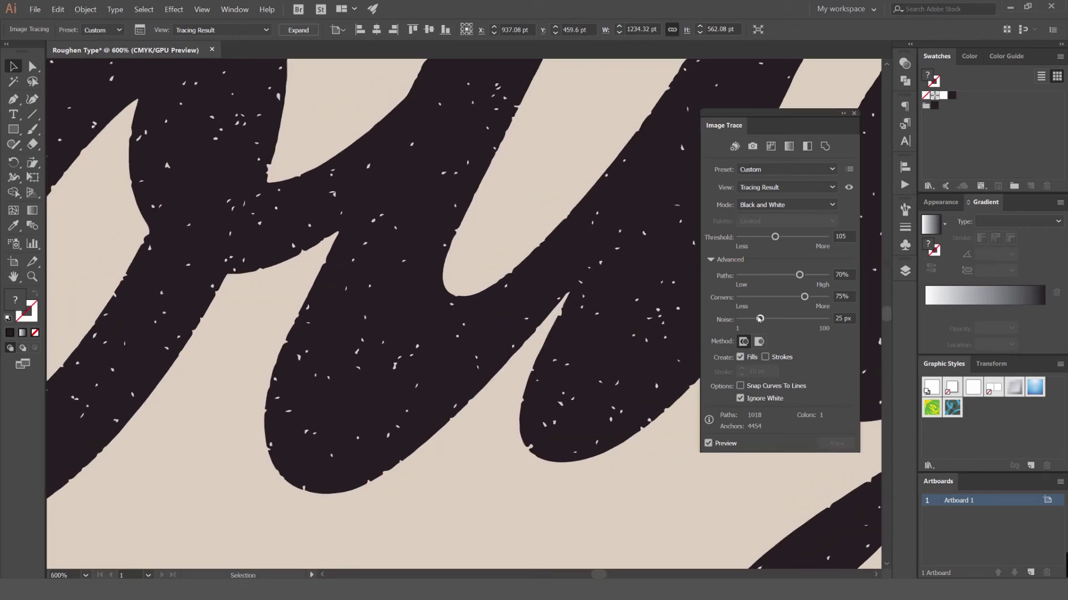
Step: Raise the trace Noise to 82 px and examine the letter interiors and edges
{"action": "left_click_drag", "start_coordinate": [760, 319], "coordinate": [809, 319]}
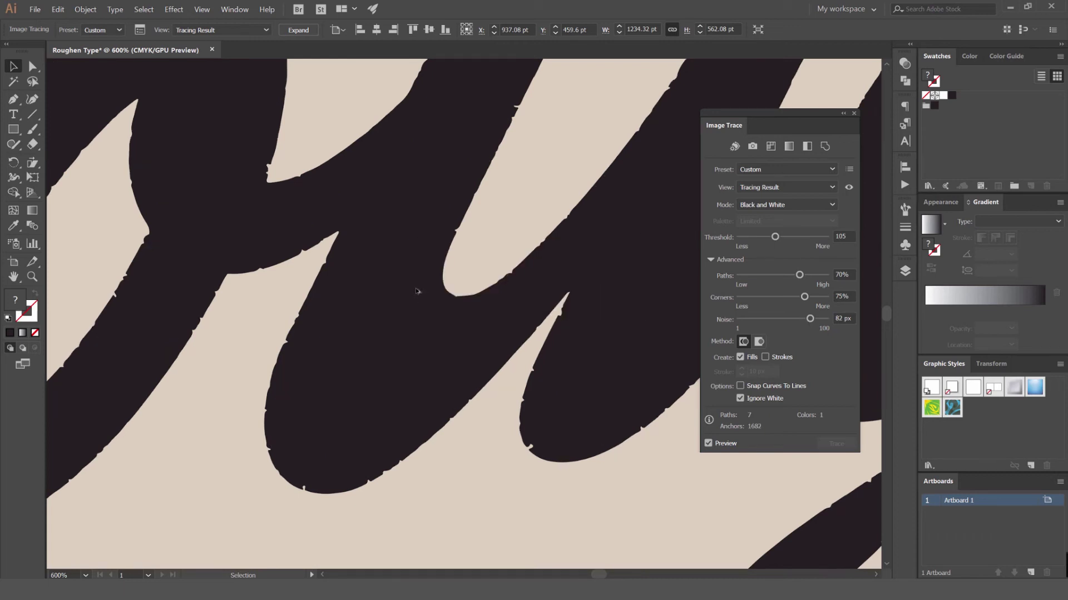
{"action": "scroll", "coordinate": [417, 289], "scroll_direction": "down", "scroll_amount": 3}
{"action": "left_click_drag", "start_coordinate": [254, 154], "coordinate": [402, 173]}
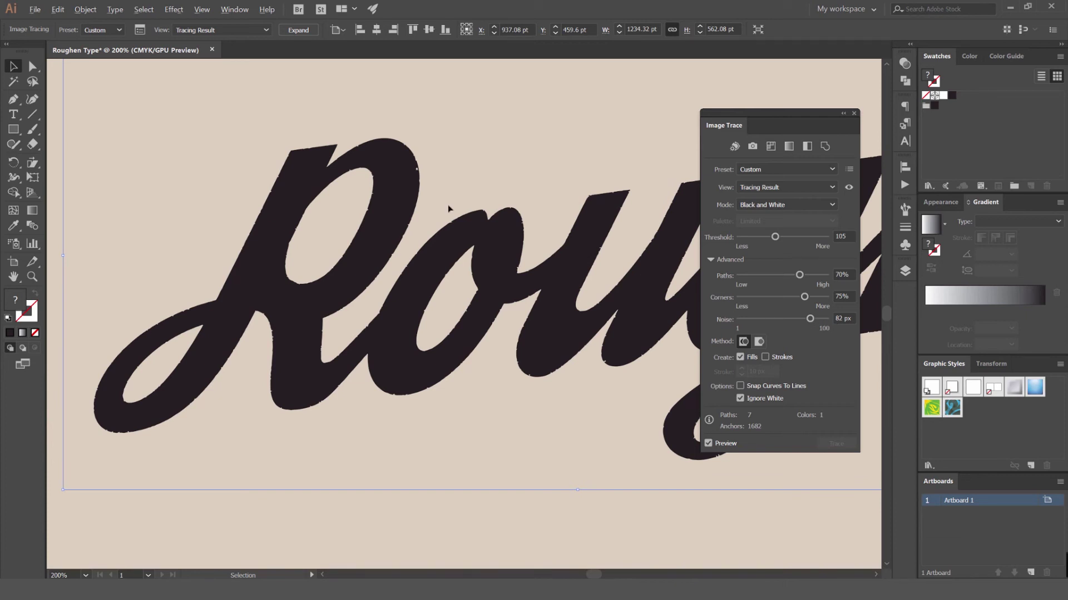
{"action": "scroll", "coordinate": [448, 208], "scroll_direction": "up", "scroll_amount": 2}
{"action": "left_click_drag", "start_coordinate": [343, 122], "coordinate": [486, 186]}
{"action": "scroll", "coordinate": [377, 189], "scroll_direction": "down", "scroll_amount": 1}
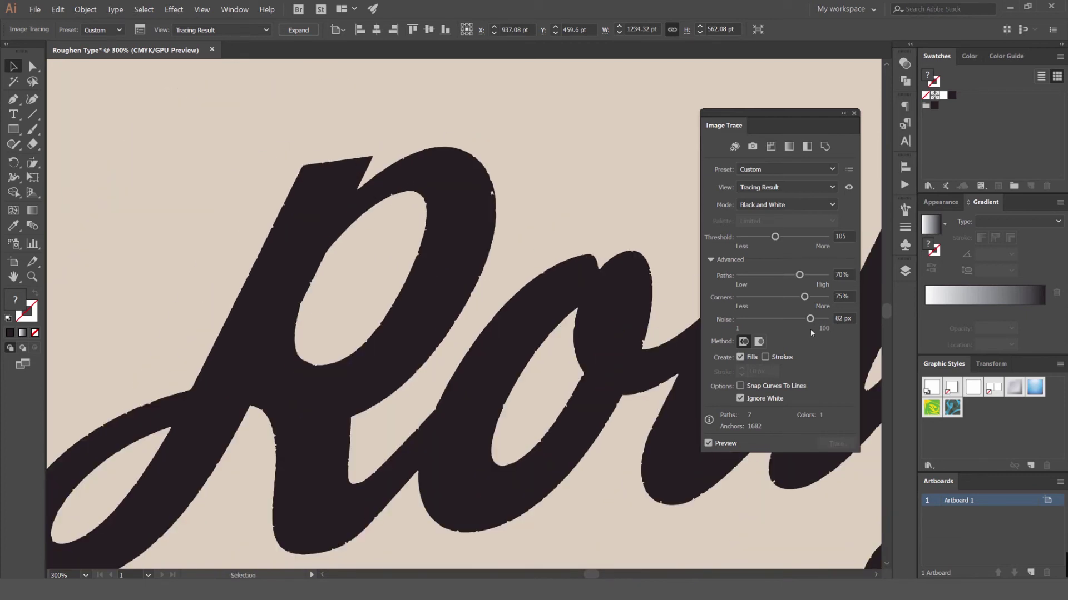
Step: Lower the trace Noise to 1 px and inspect the fine speckling across the whole word
{"action": "left_click_drag", "start_coordinate": [810, 318], "coordinate": [739, 319]}
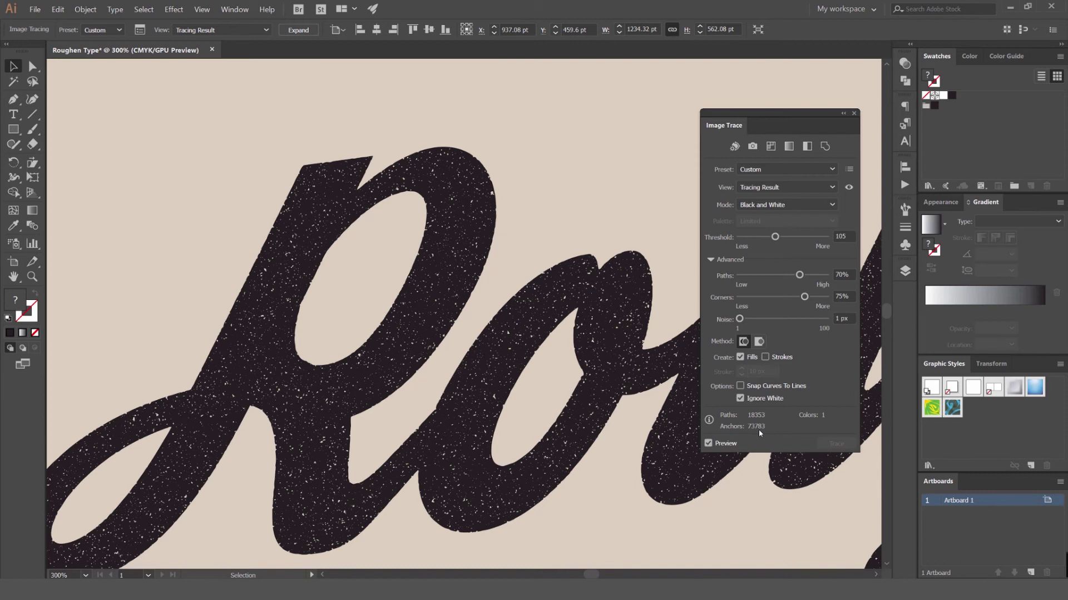
{"action": "scroll", "coordinate": [522, 284], "scroll_direction": "down", "scroll_amount": 1}
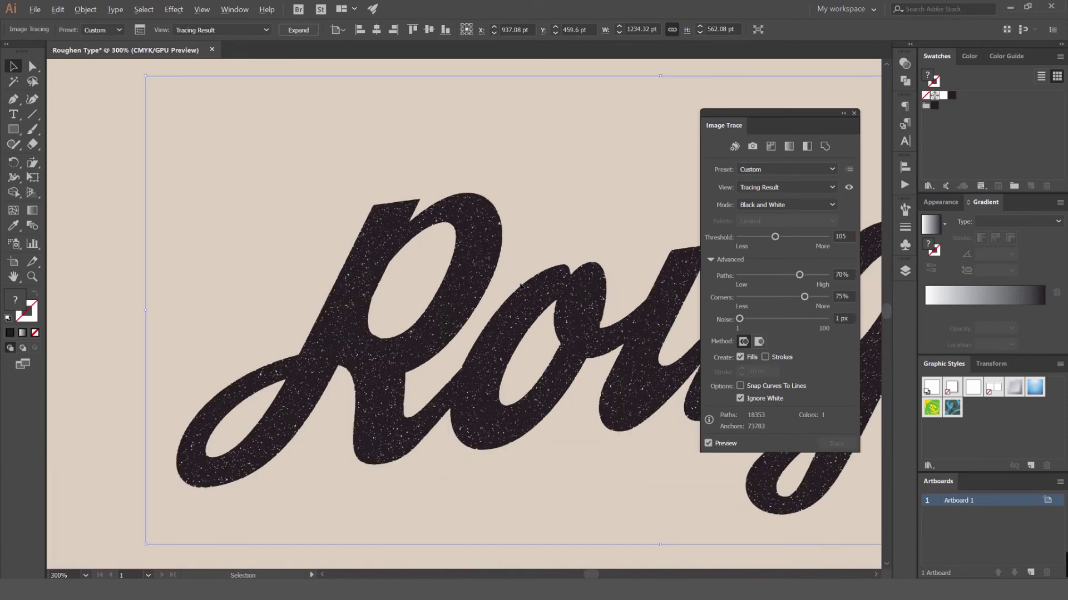
{"action": "left_click_drag", "start_coordinate": [594, 238], "coordinate": [367, 160]}
{"action": "scroll", "coordinate": [531, 258], "scroll_direction": "up", "scroll_amount": 4}
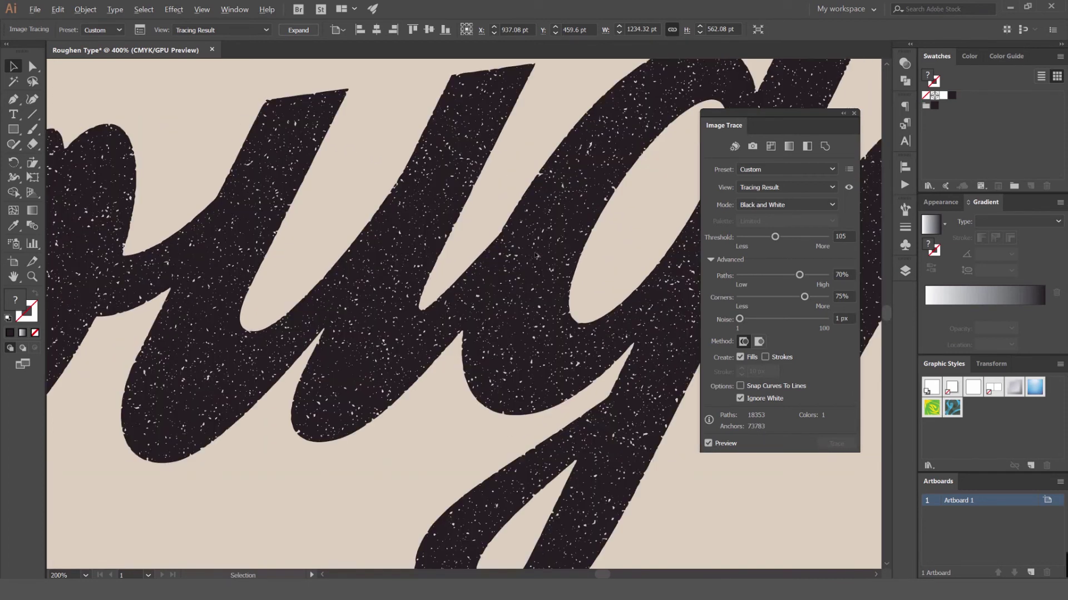
{"action": "key", "text": "ctrl+minus"}
{"action": "key", "text": "ctrl+minus"}
{"action": "key", "text": "ctrl+minus"}
{"action": "key", "text": "ctrl+minus"}
{"action": "key", "text": "ctrl+minus"}
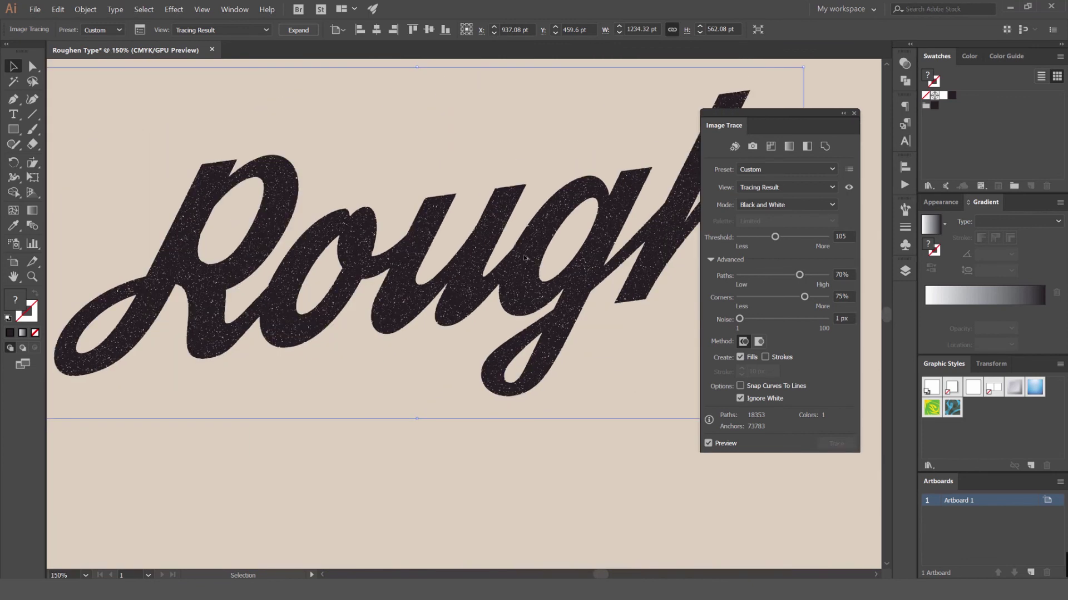
{"action": "left_click_drag", "start_coordinate": [512, 162], "coordinate": [567, 167]}
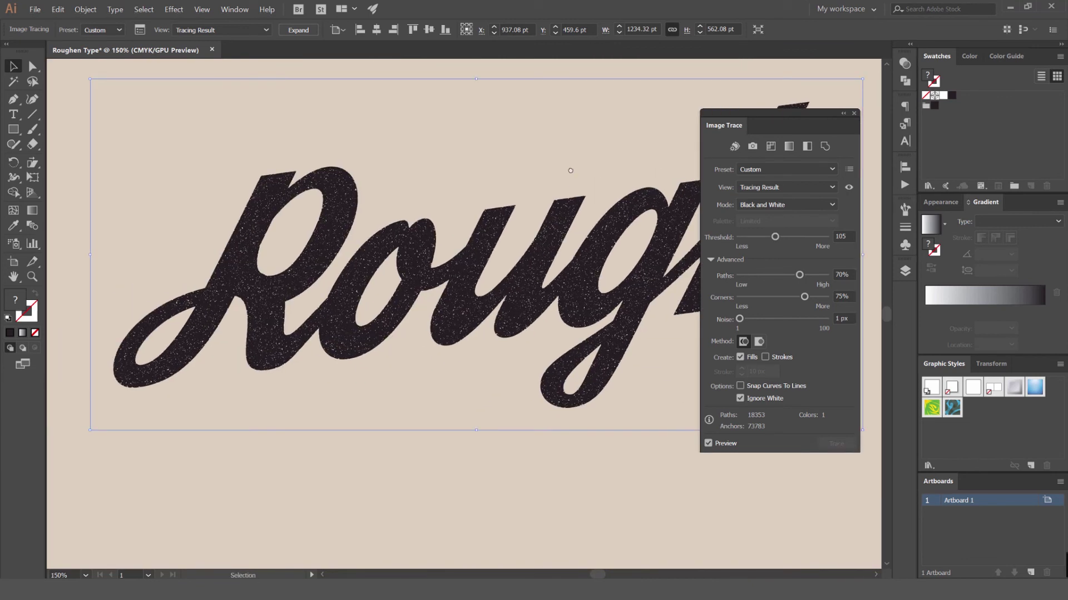
Step: Set the trace Noise to 37 px and the threshold to 94 for the lettering
{"action": "left_click_drag", "start_coordinate": [746, 321], "coordinate": [763, 325]}
{"action": "left_click_drag", "start_coordinate": [766, 323], "coordinate": [775, 323]}
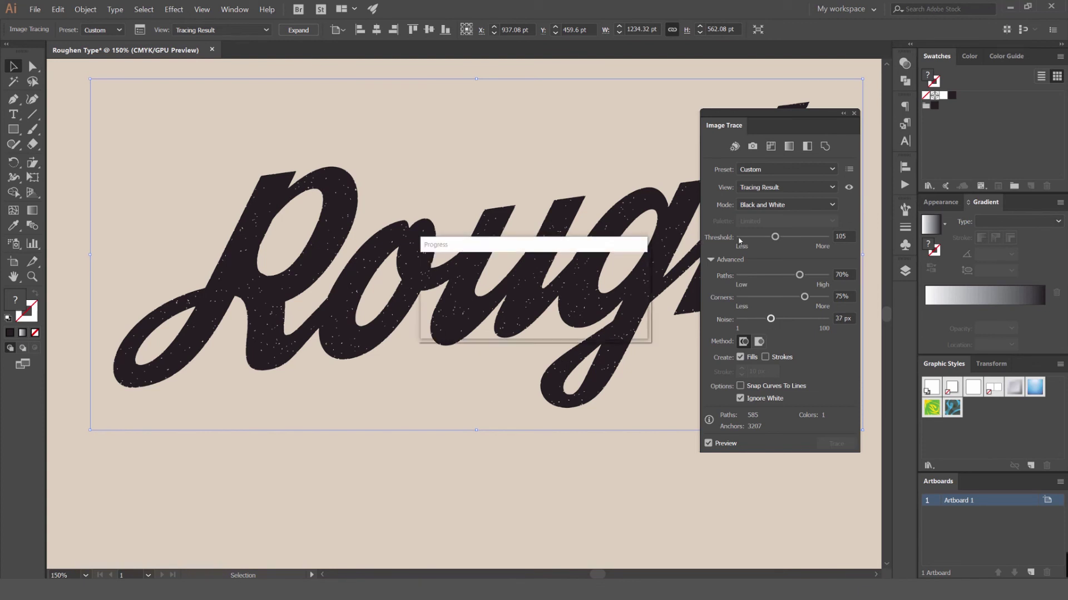
{"action": "left_click_drag", "start_coordinate": [773, 238], "coordinate": [771, 238]}
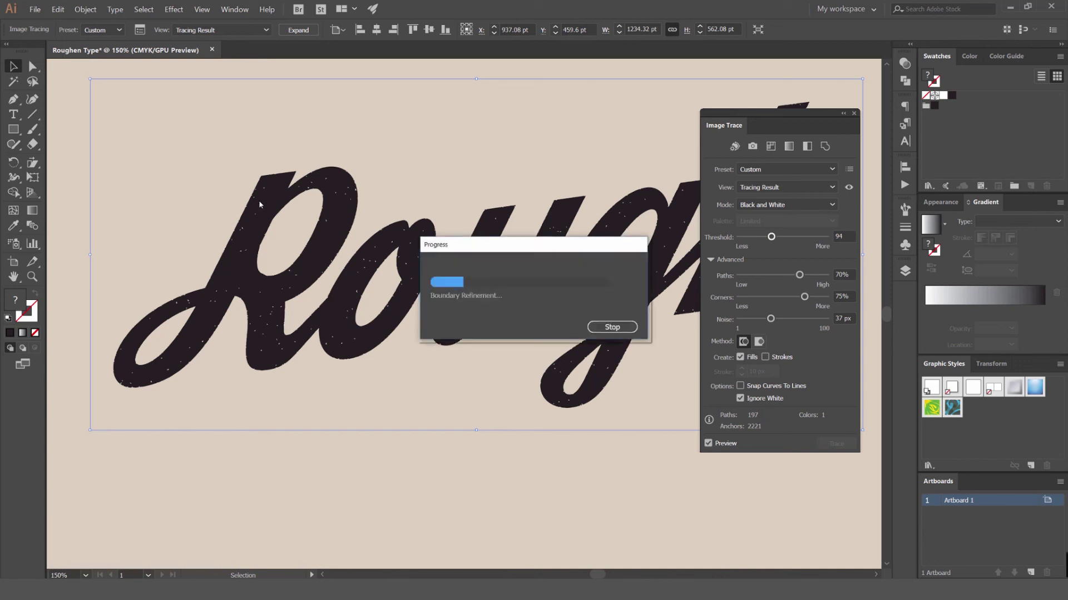
{"action": "scroll", "coordinate": [279, 219], "scroll_direction": "up", "scroll_amount": 3}
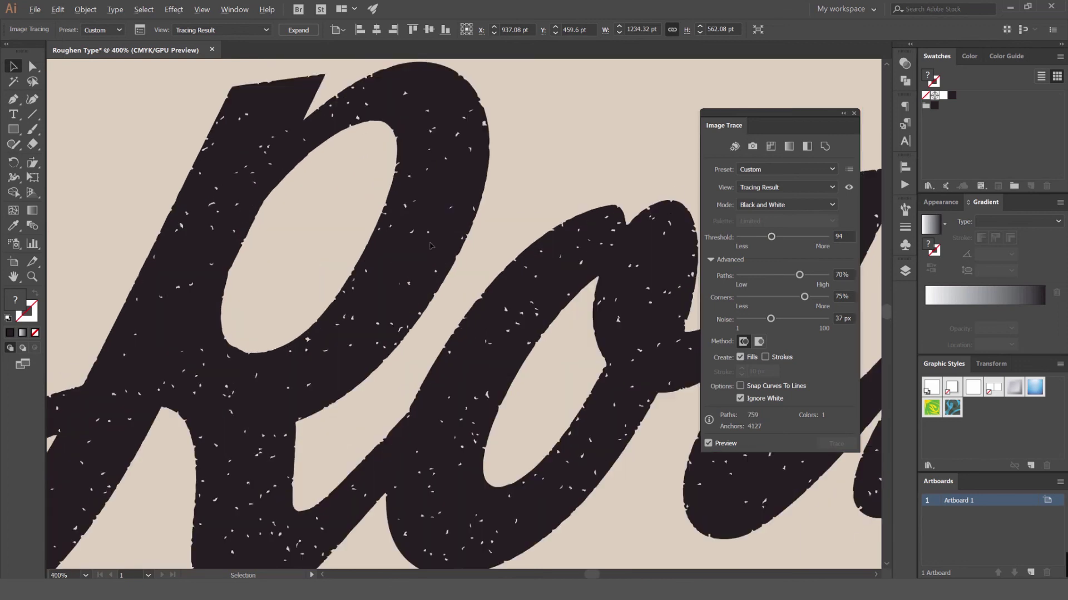
Step: Expand the traced lettering into vector paths, close the Image Trace settings and deselect the lettering
{"action": "left_click", "coordinate": [305, 31]}
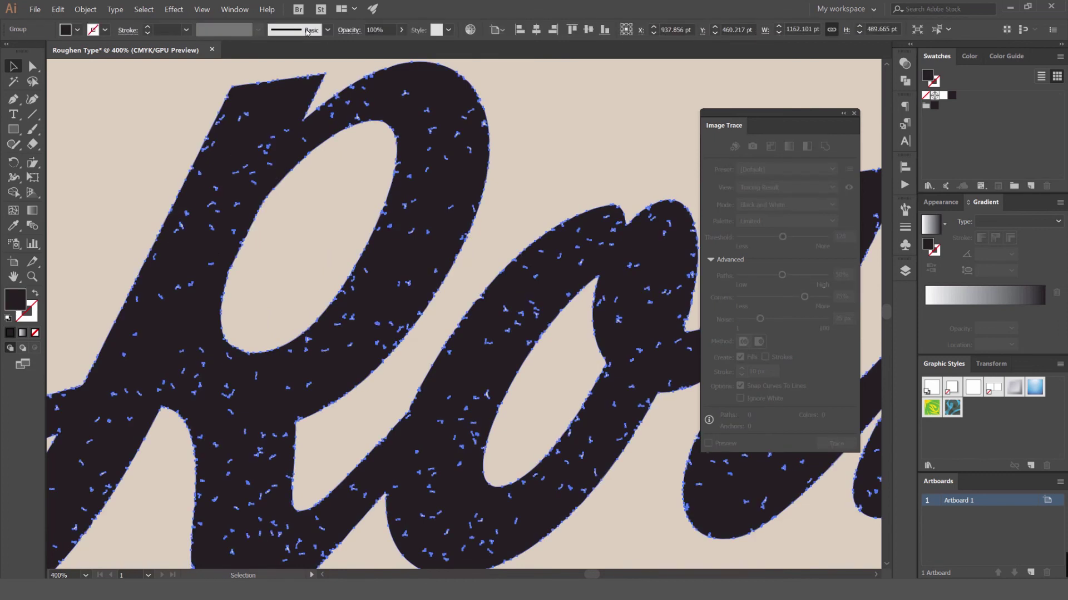
{"action": "left_click", "coordinate": [853, 115]}
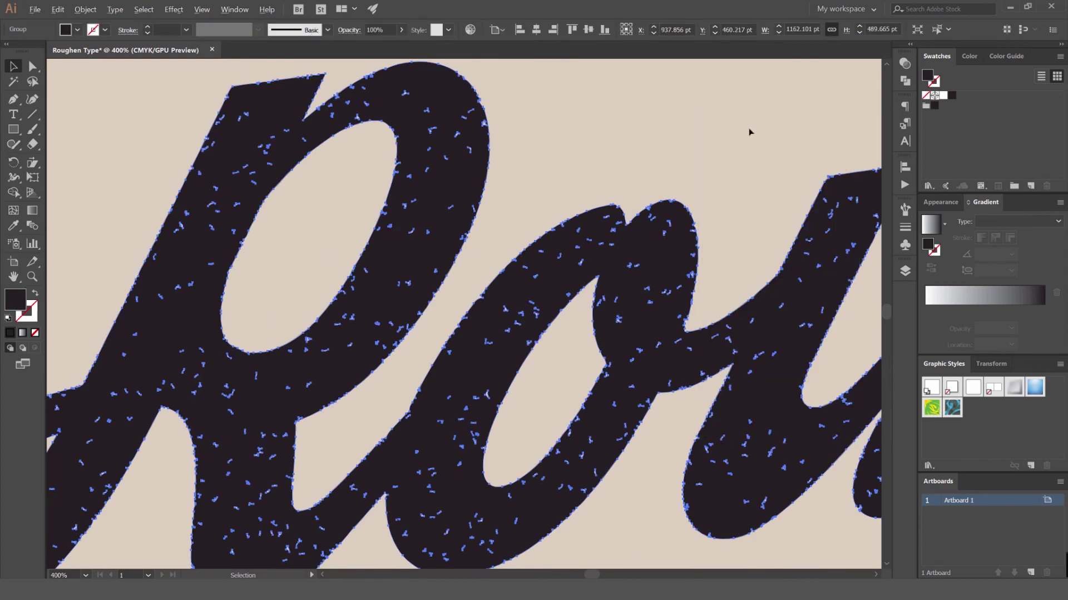
{"action": "scroll", "coordinate": [748, 131], "scroll_direction": "down", "scroll_amount": 3}
{"action": "left_click_drag", "start_coordinate": [698, 107], "coordinate": [681, 149]}
{"action": "left_click", "coordinate": [681, 149]}
{"action": "scroll", "coordinate": [673, 181], "scroll_direction": "down", "scroll_amount": 2}
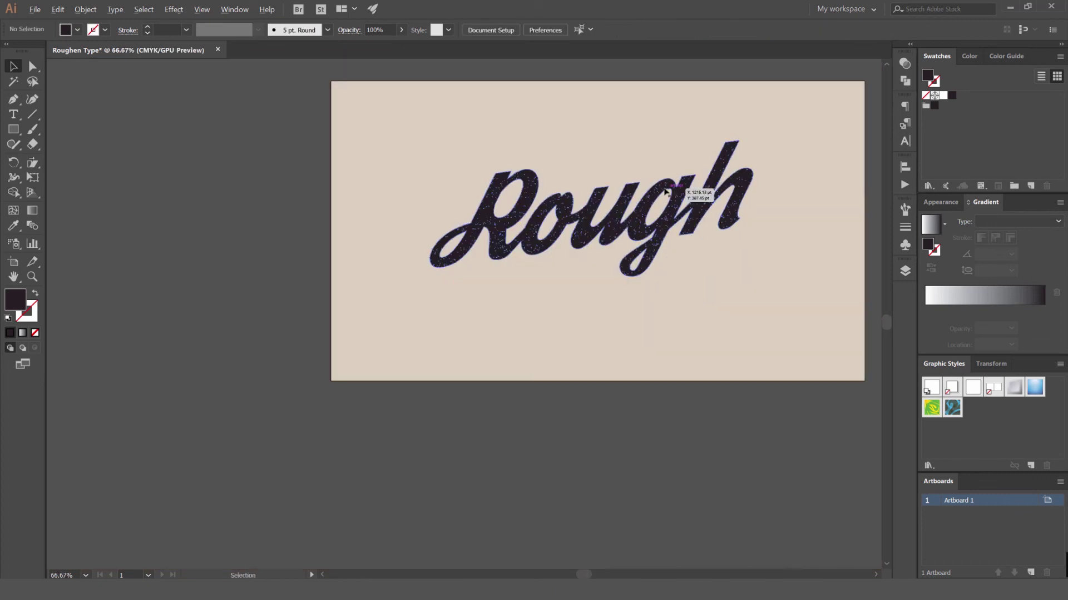
Step: Move the expanded lettering below the artboard and return it to its original position
{"action": "left_click_drag", "start_coordinate": [683, 188], "coordinate": [654, 421]}
{"action": "left_click", "coordinate": [796, 472]}
{"action": "left_click_drag", "start_coordinate": [797, 471], "coordinate": [732, 424]}
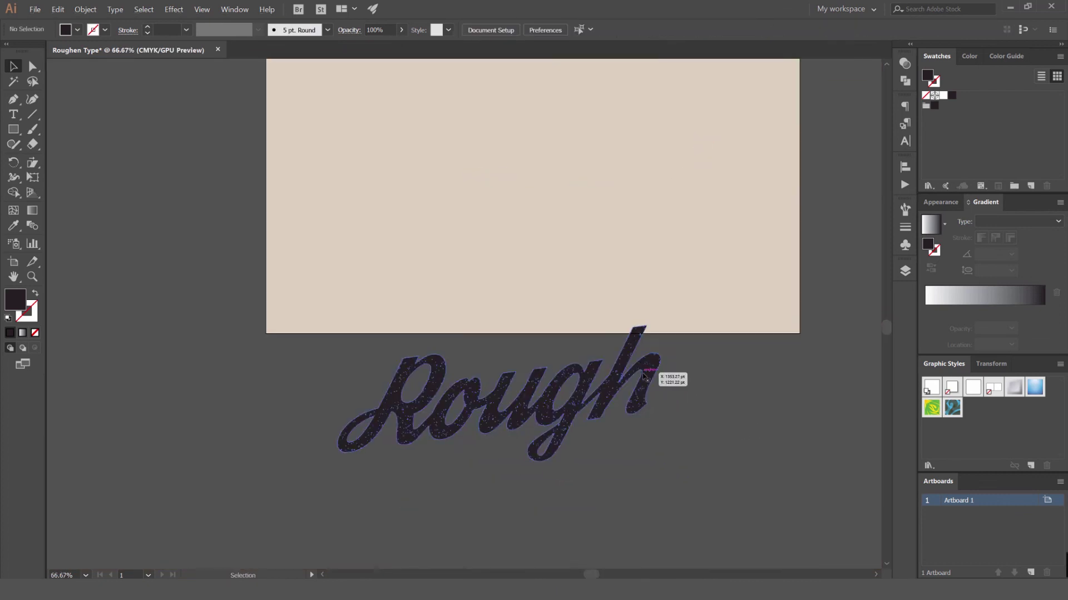
{"action": "left_click_drag", "start_coordinate": [644, 374], "coordinate": [671, 142]}
{"action": "left_click_drag", "start_coordinate": [622, 202], "coordinate": [608, 298]}
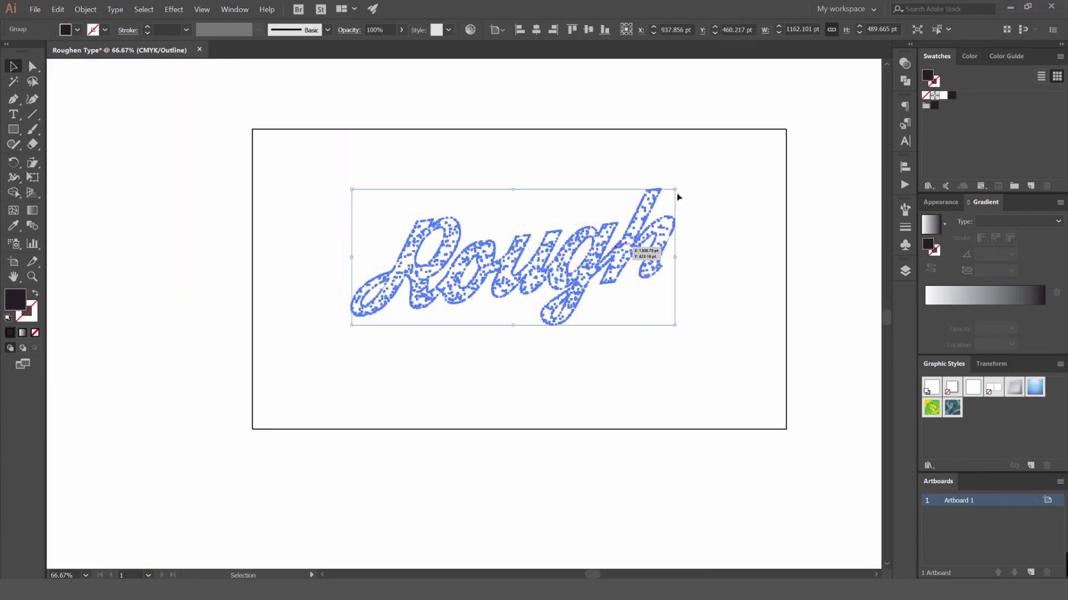
Step: Examine the expanded lettering's vector paths in outline view and return to the normal preview
{"action": "left_click", "coordinate": [699, 189]}
{"action": "key", "text": "ctrl+y"}
{"action": "scroll", "coordinate": [577, 245], "scroll_direction": "up", "scroll_amount": 3}
{"action": "left_click", "coordinate": [577, 248]}
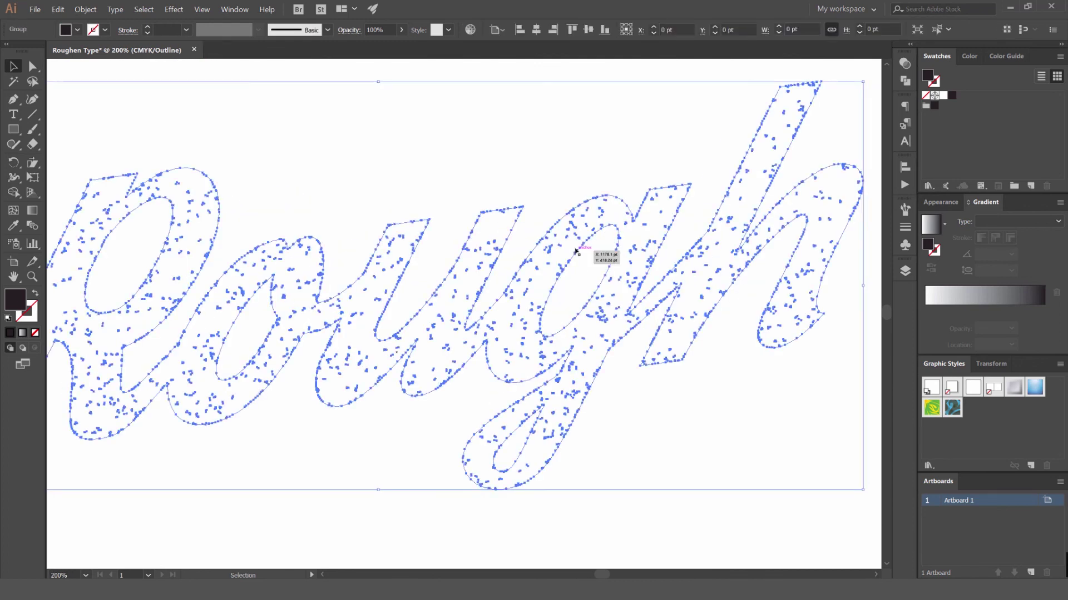
{"action": "left_click_drag", "start_coordinate": [525, 273], "coordinate": [577, 254]}
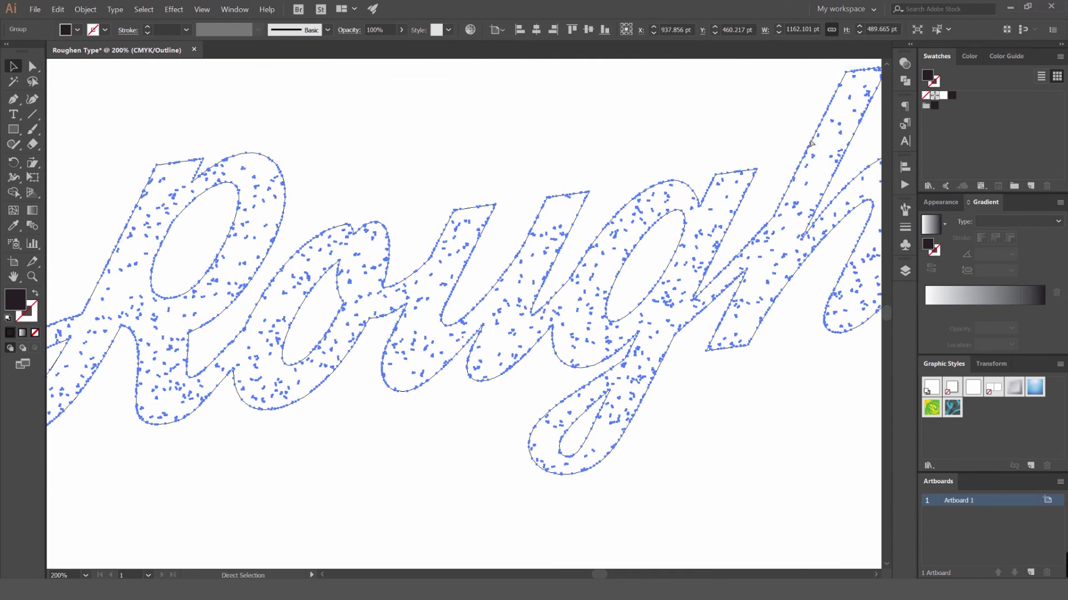
{"action": "key", "text": "ctrl+y"}
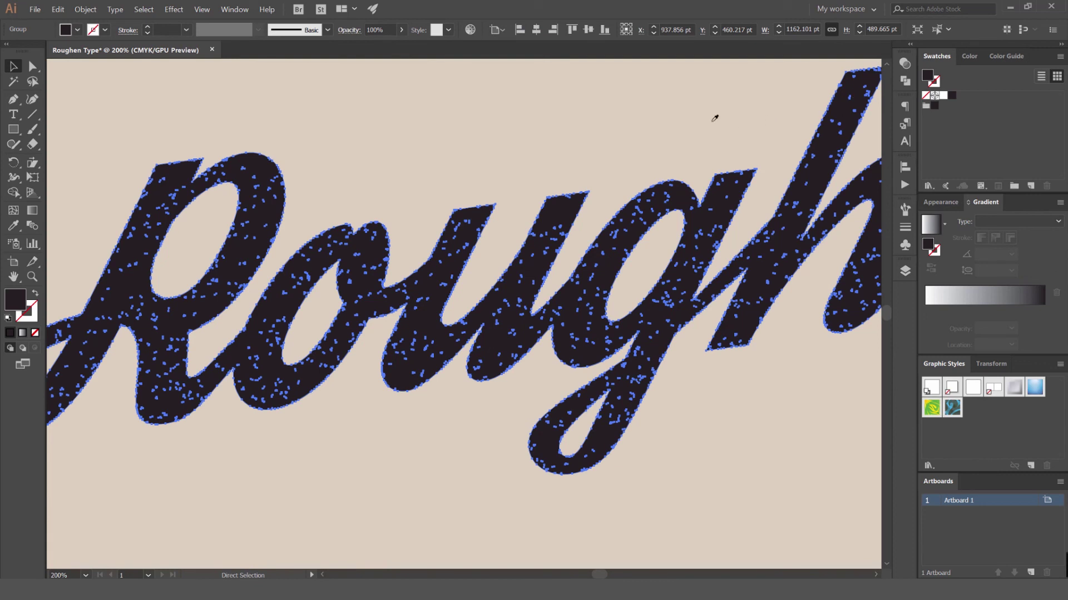
Step: Fill the selected lettering with the beige of the background, sampled with the Eyedropper
{"action": "key", "text": "i"}
{"action": "left_click", "coordinate": [629, 109]}
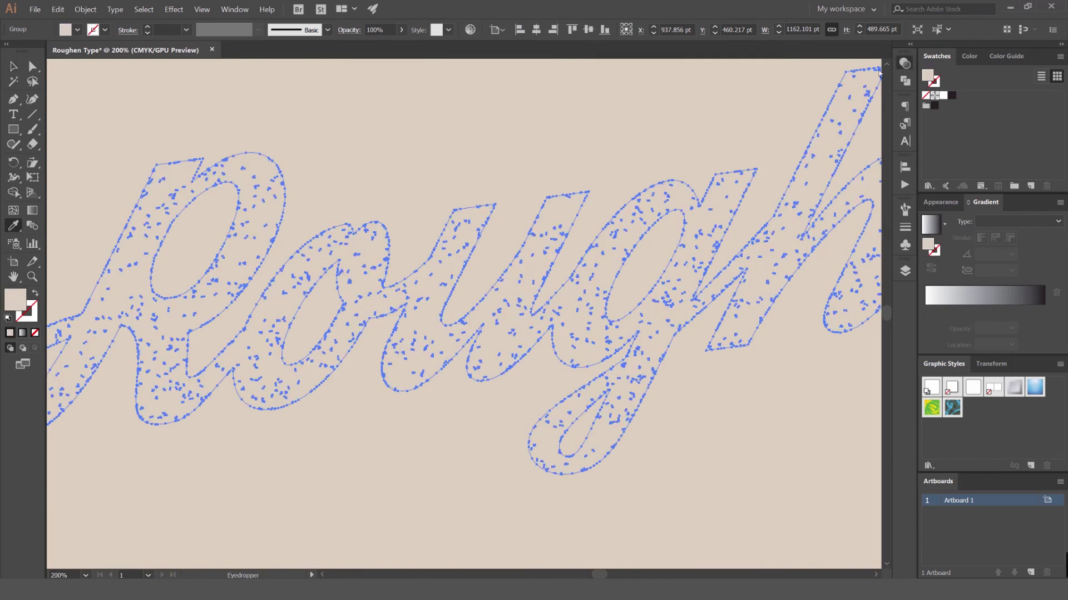
Step: Try blending modes such as Screen on the beige lettering, settle on Multiply and deselect the lettering
{"action": "left_click", "coordinate": [904, 63]}
{"action": "scroll", "coordinate": [783, 77], "scroll_direction": "down", "scroll_amount": 2}
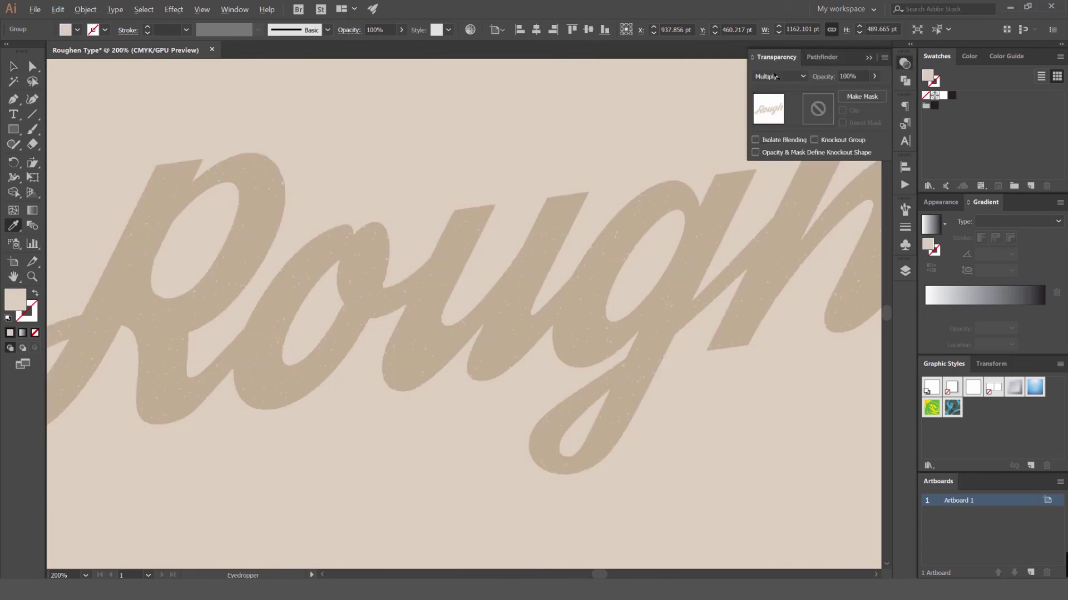
{"action": "key", "text": "ctrl+minus"}
{"action": "scroll", "coordinate": [776, 78], "scroll_direction": "down", "scroll_amount": 3}
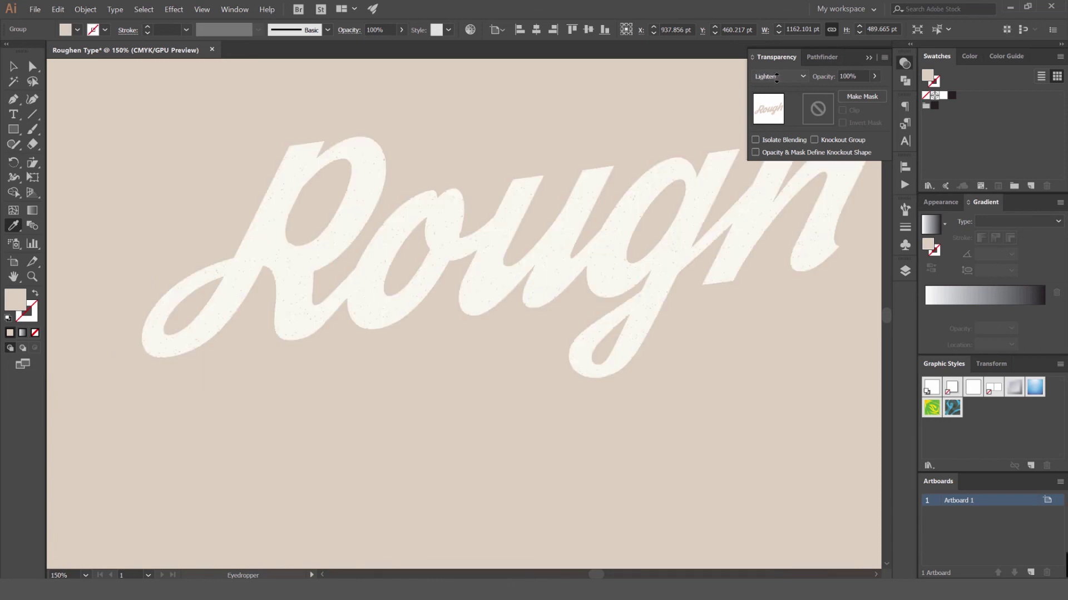
{"action": "scroll", "coordinate": [777, 78], "scroll_direction": "up", "scroll_amount": 3}
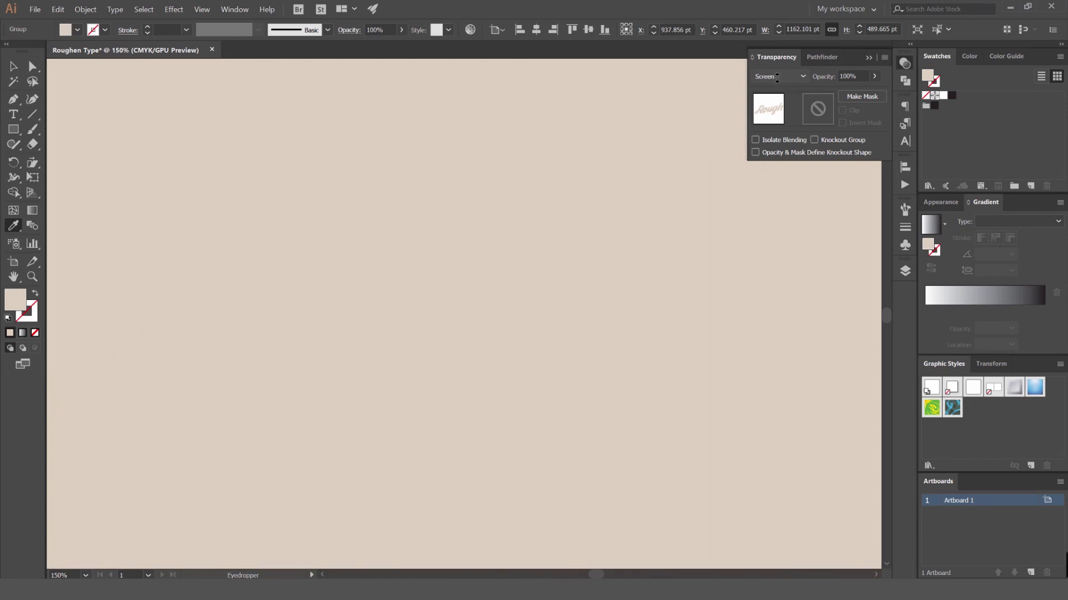
{"action": "key", "text": "v"}
{"action": "left_click", "coordinate": [638, 114]}
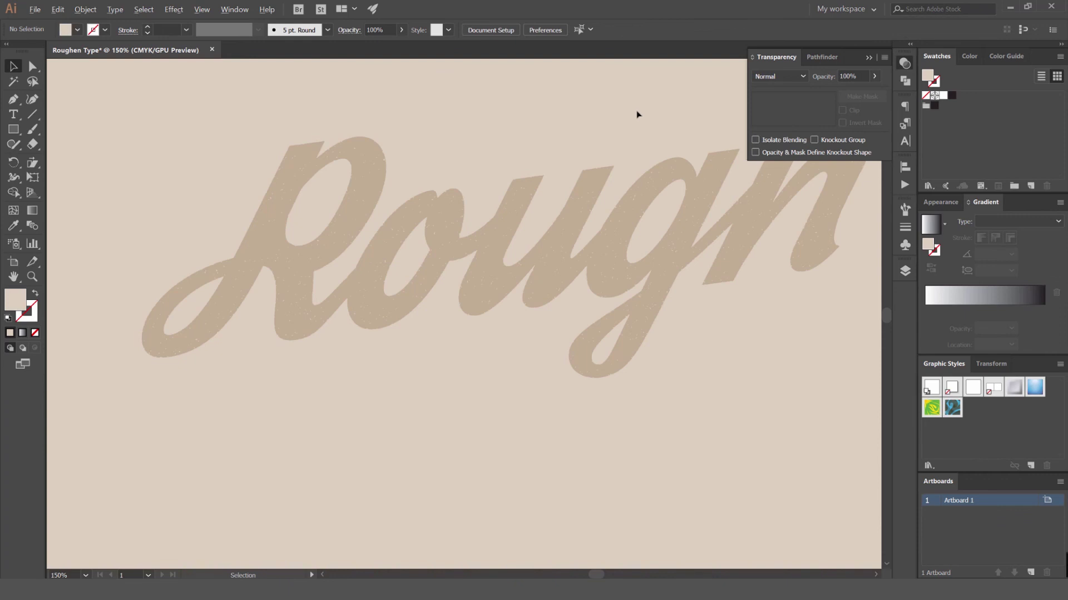
Step: Examine the rough edges and speckled texture of the multiplied lettering up close and across the whole artboard
{"action": "scroll", "coordinate": [638, 113], "scroll_direction": "down", "scroll_amount": 3}
{"action": "left_click_drag", "start_coordinate": [641, 98], "coordinate": [571, 148]}
{"action": "scroll", "coordinate": [468, 177], "scroll_direction": "up", "scroll_amount": 3}
{"action": "scroll", "coordinate": [469, 177], "scroll_direction": "up", "scroll_amount": 5}
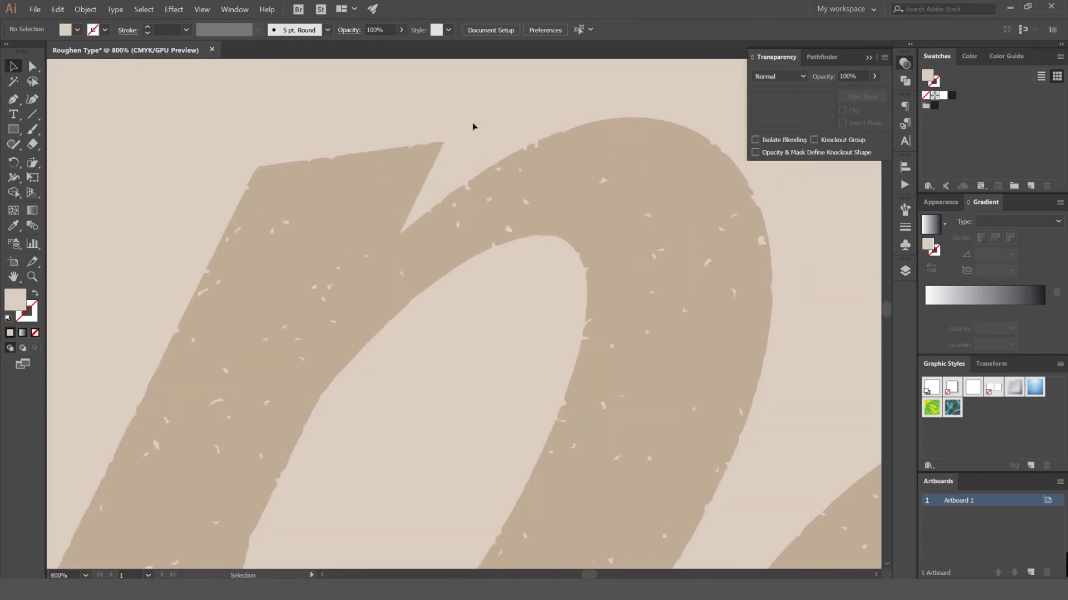
{"action": "scroll", "coordinate": [440, 148], "scroll_direction": "up", "scroll_amount": 3}
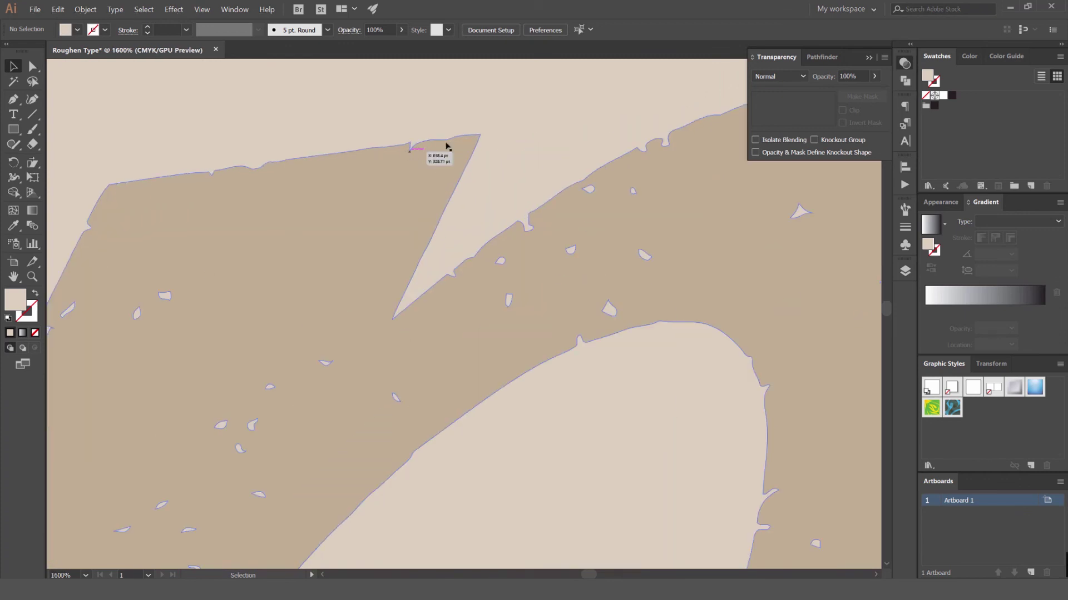
{"action": "scroll", "coordinate": [473, 142], "scroll_direction": "down", "scroll_amount": 4}
{"action": "scroll", "coordinate": [478, 142], "scroll_direction": "down", "scroll_amount": 2}
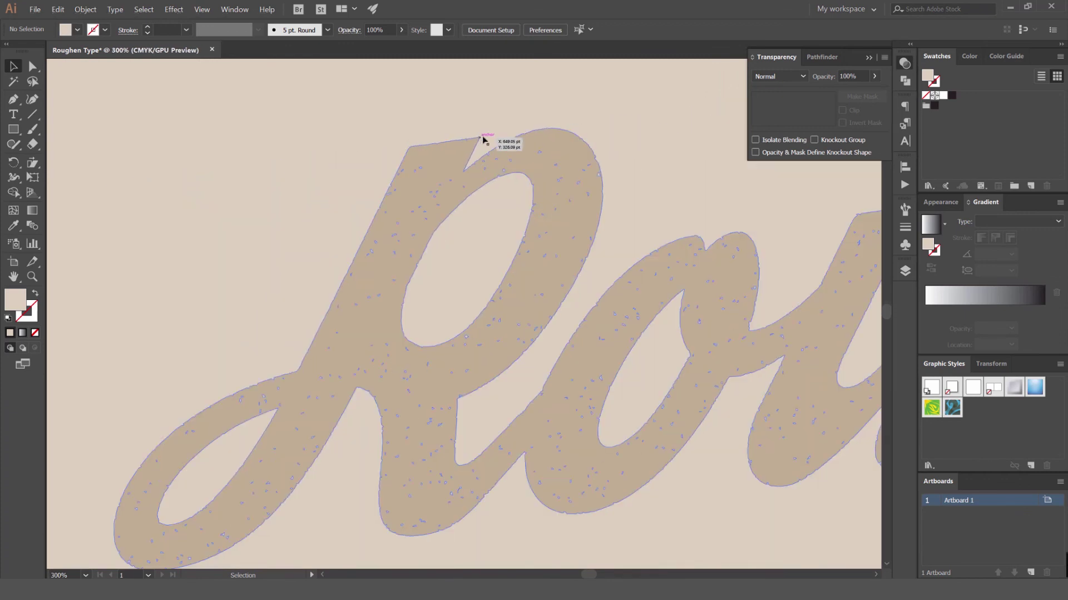
{"action": "left_click_drag", "start_coordinate": [634, 110], "coordinate": [554, 119]}
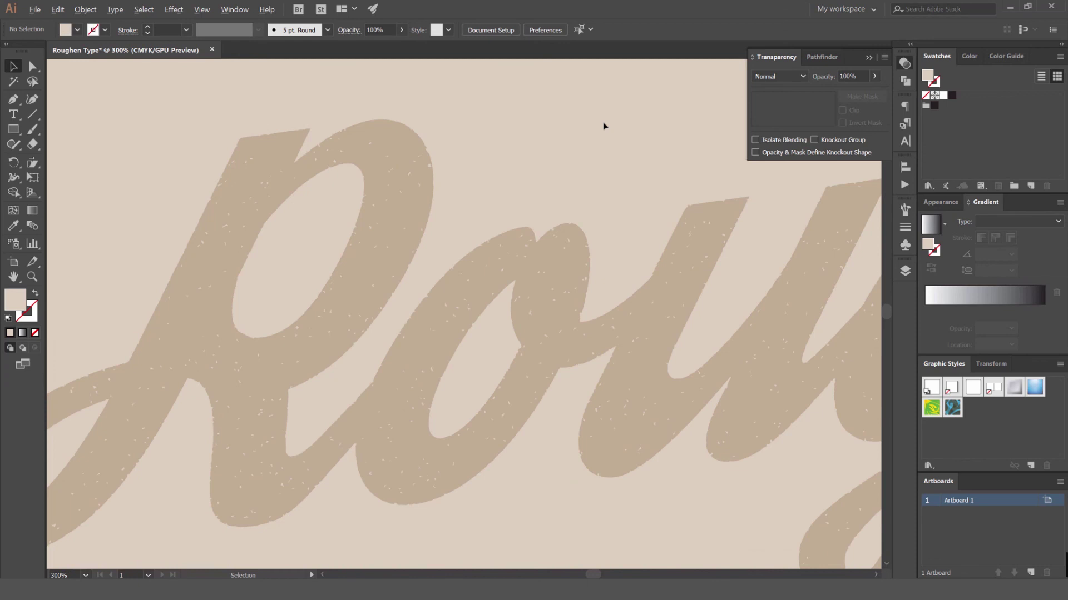
{"action": "scroll", "coordinate": [603, 126], "scroll_direction": "down", "scroll_amount": 2}
{"action": "scroll", "coordinate": [432, 195], "scroll_direction": "down", "scroll_amount": 2}
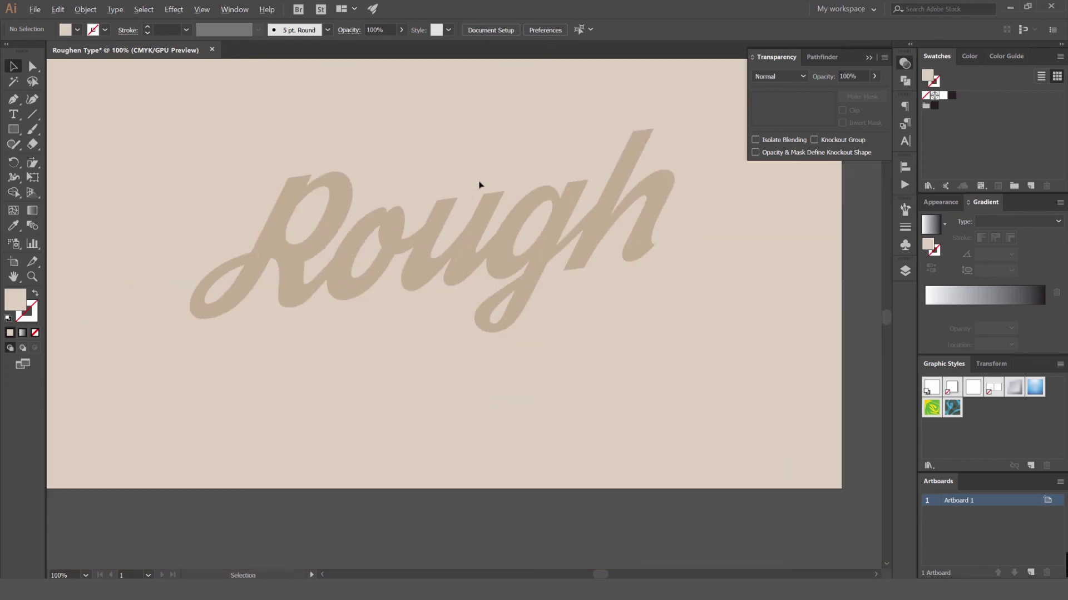
{"action": "scroll", "coordinate": [490, 169], "scroll_direction": "down", "scroll_amount": 1}
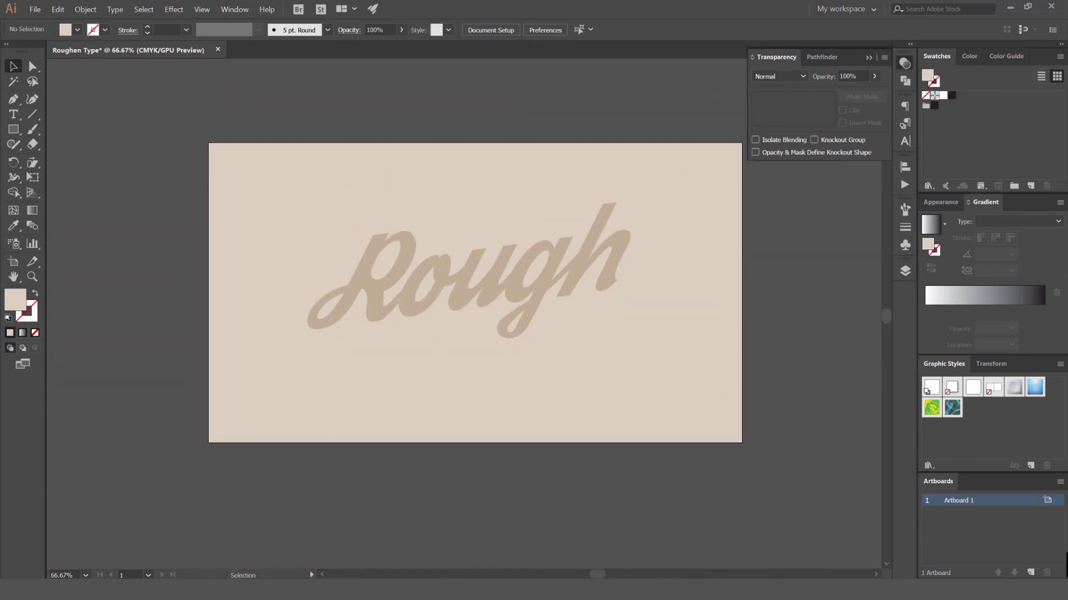